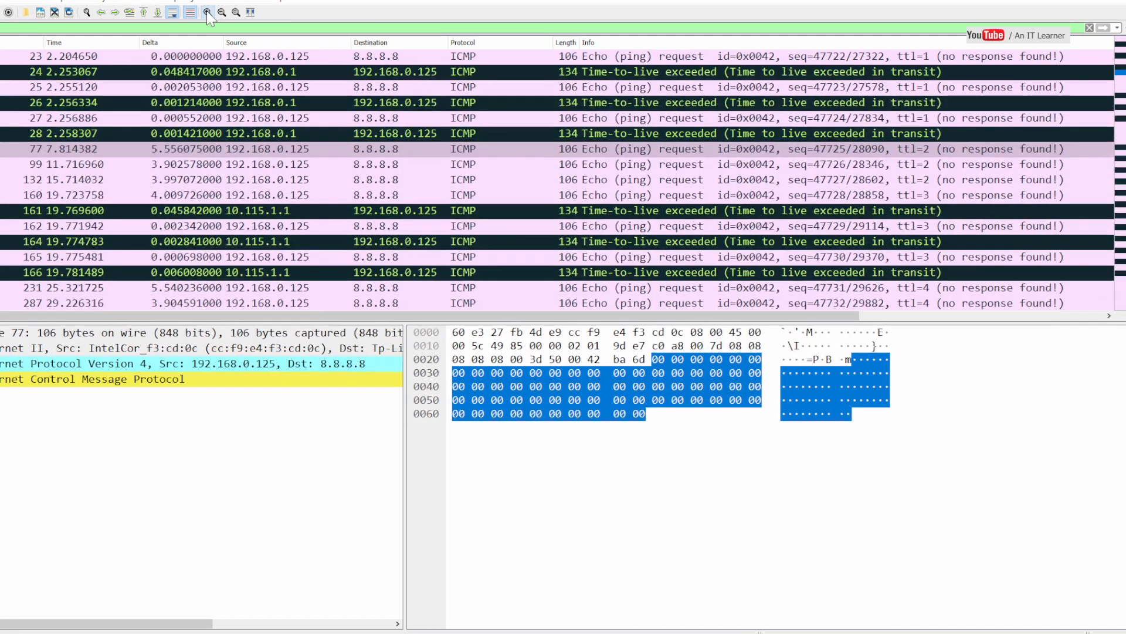
# - Select packet 23, switch to Command Prompt and highlight hop 1's response times and IP address in the trace output
pyautogui.click(284, 57)
pyautogui.hotkey('alt', 'Tab')
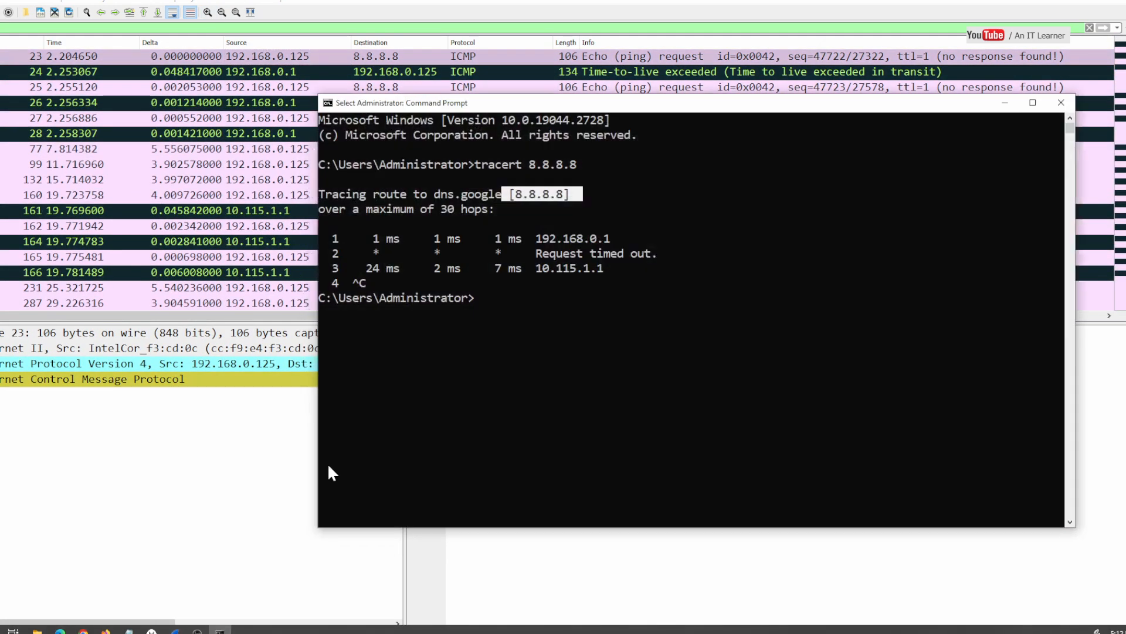
pyautogui.click(504, 223)
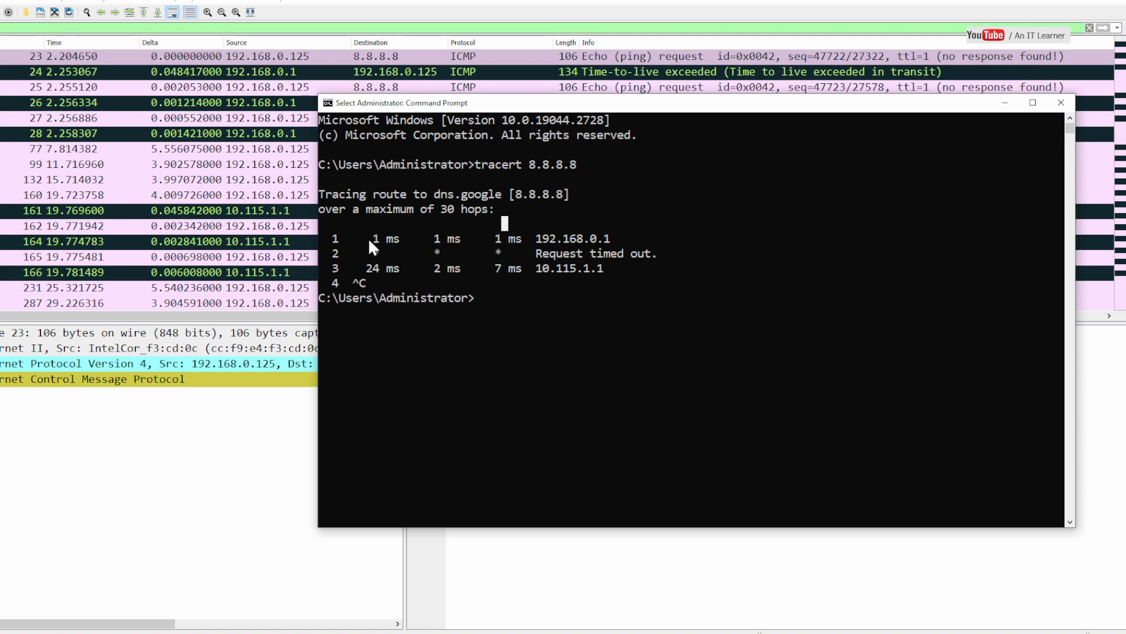
pyautogui.moveTo(368, 238); pyautogui.dragTo(520, 241)
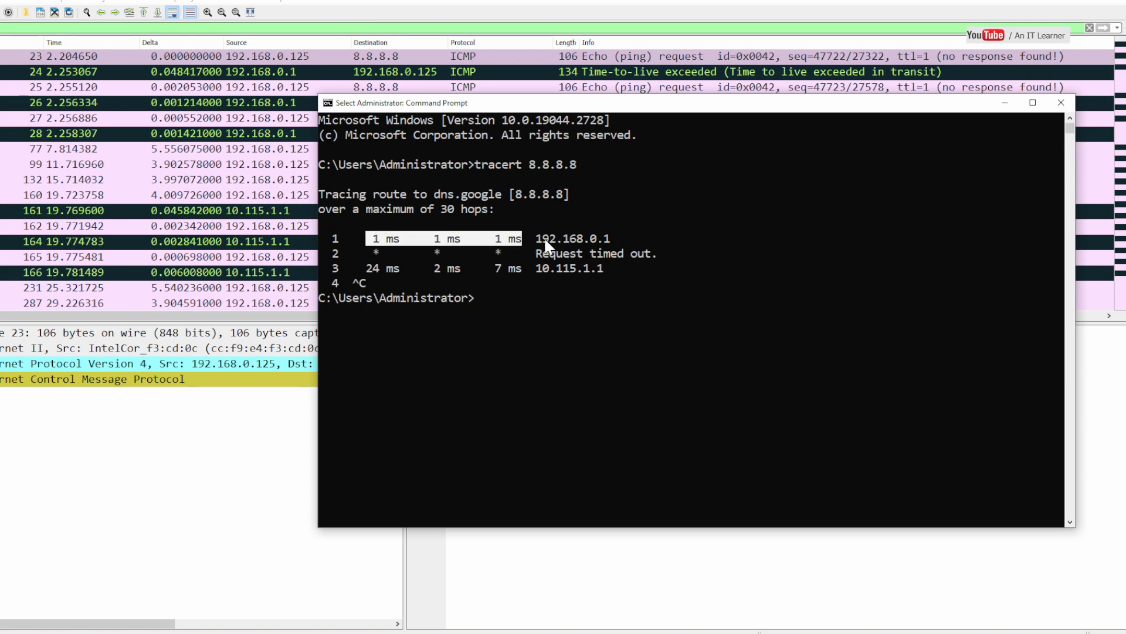
pyautogui.moveTo(537, 238); pyautogui.dragTo(604, 243)
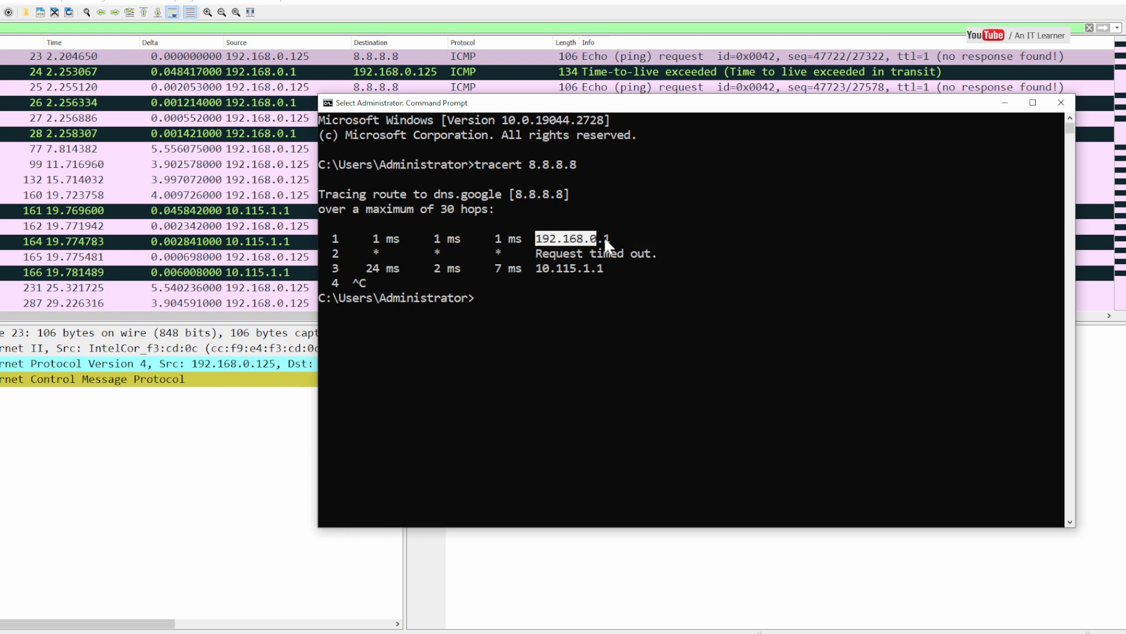
# - Move the Command Prompt window clear of the upper packet rows and highlight the tracert 8.8.8.8 command
pyautogui.moveTo(581, 109); pyautogui.dragTo(735, 184)
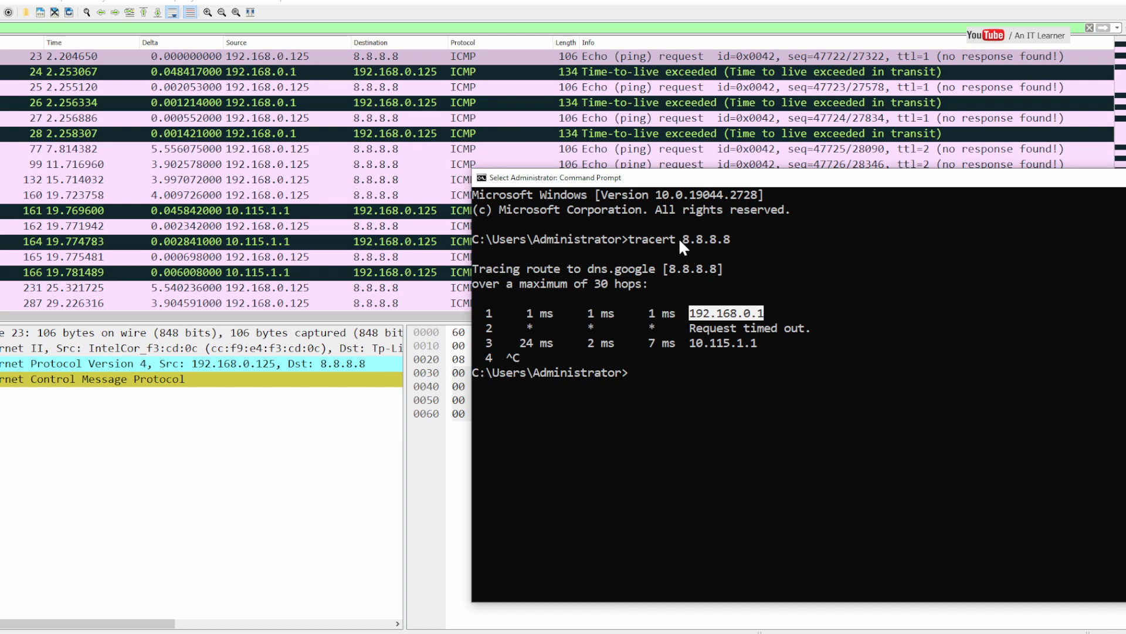
pyautogui.moveTo(630, 234); pyautogui.dragTo(741, 242)
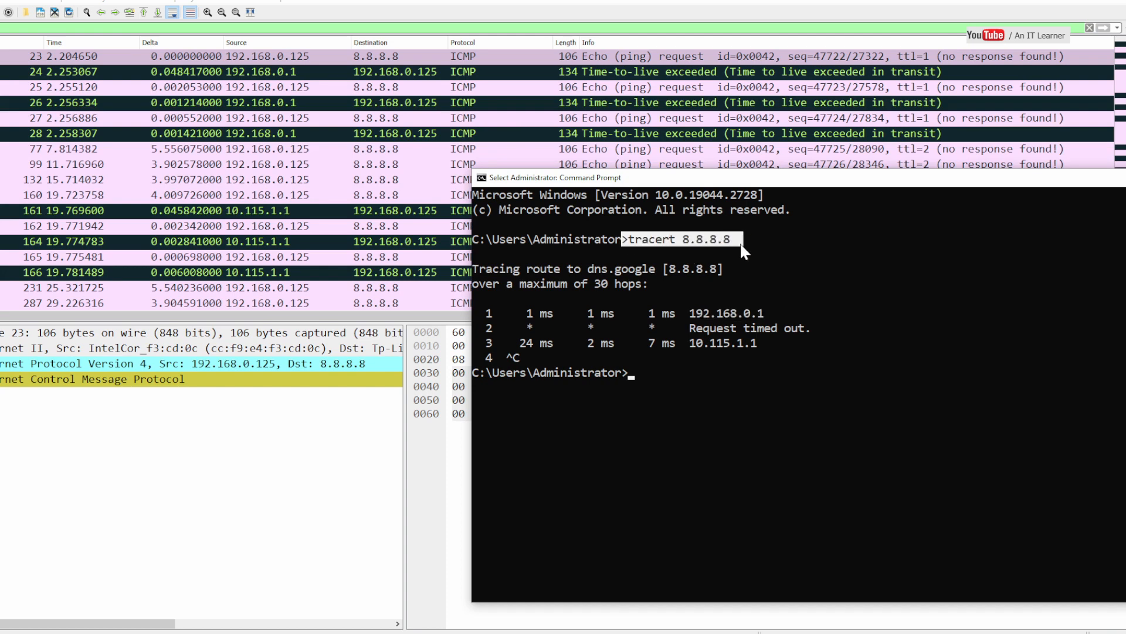
# - Switch to Wireshark, expand the Internet Protocol Version 4 header of packet 23 and select its Time to Live field
pyautogui.click(364, 61)
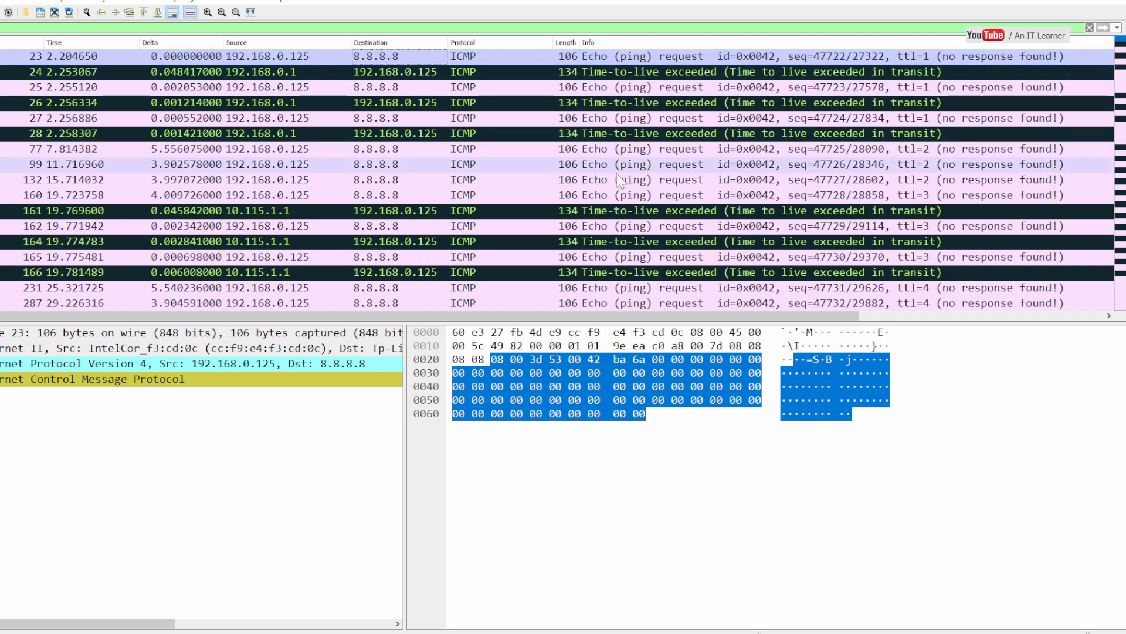
pyautogui.click(320, 57)
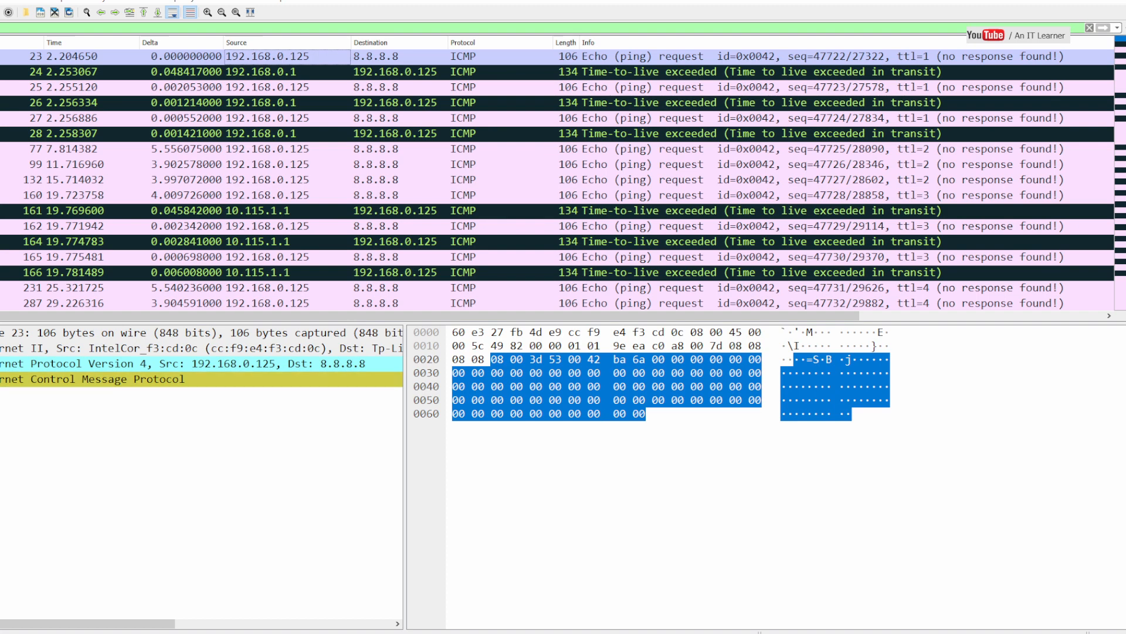
pyautogui.click(0, 364)
pyautogui.click(80, 487)
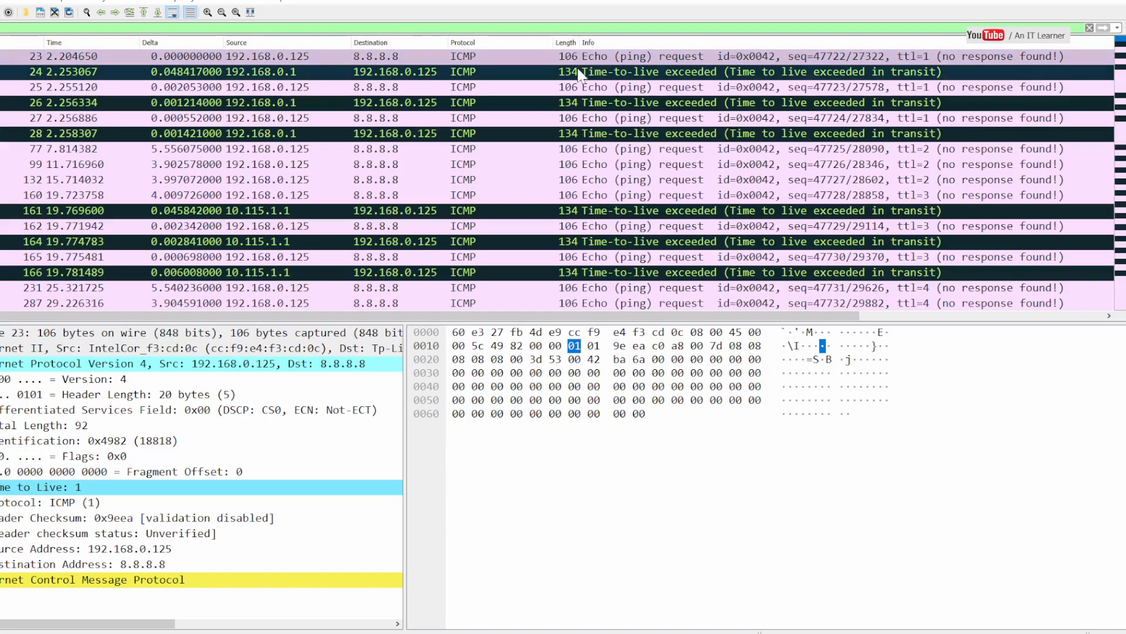
# - Compare the Time-to-live exceeded reply in packet 24 with the echo request in packet 23
pyautogui.click(623, 76)
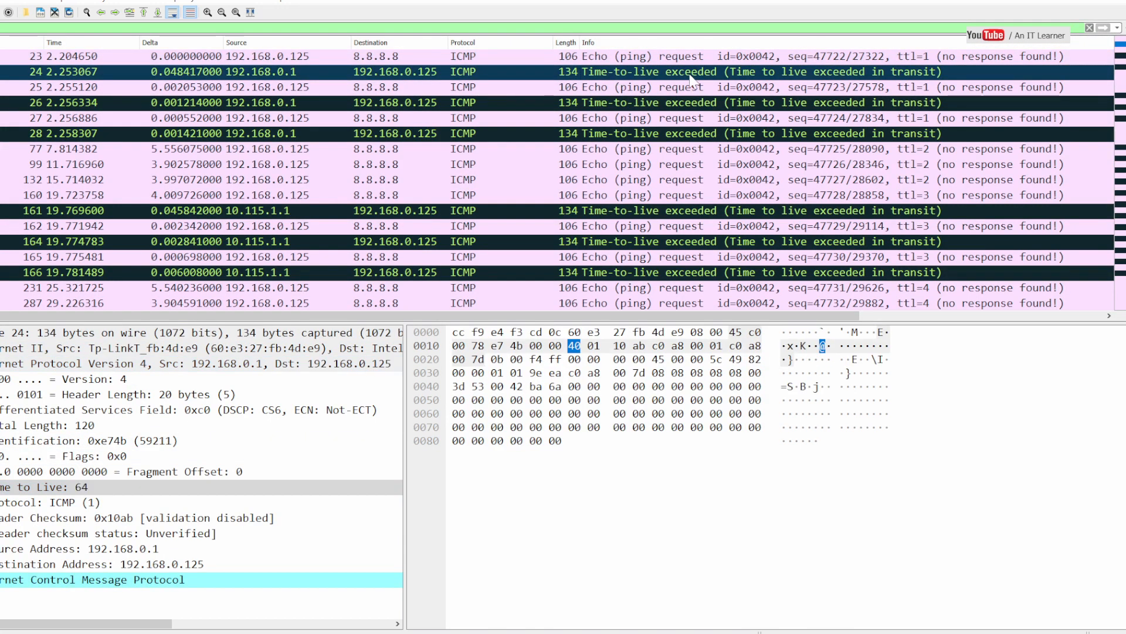
pyautogui.click(341, 57)
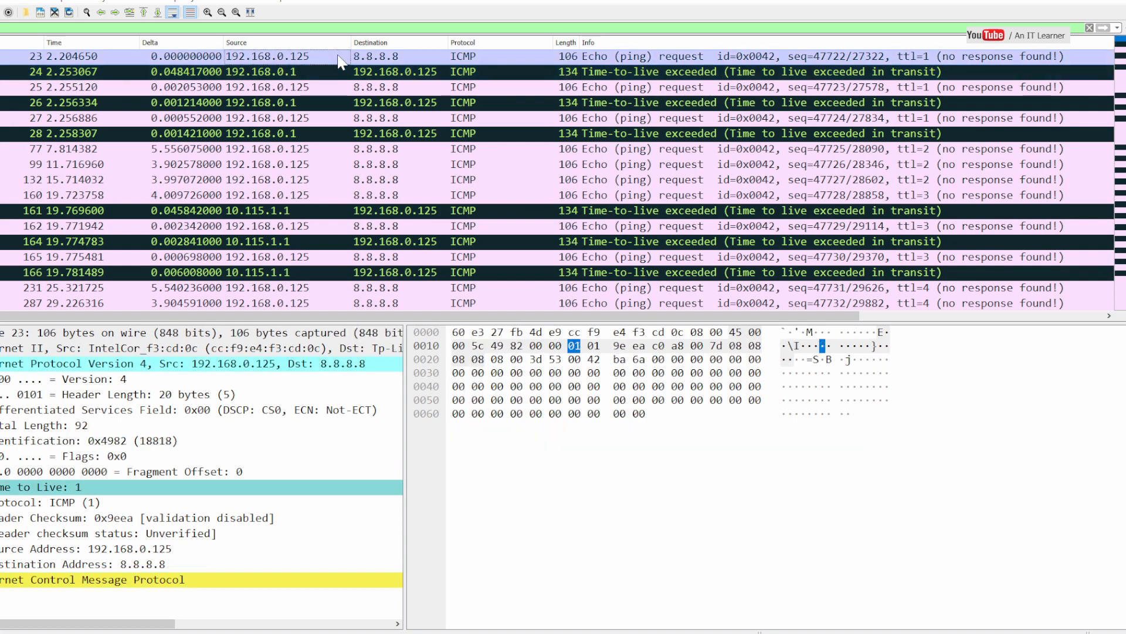
pyautogui.click(413, 78)
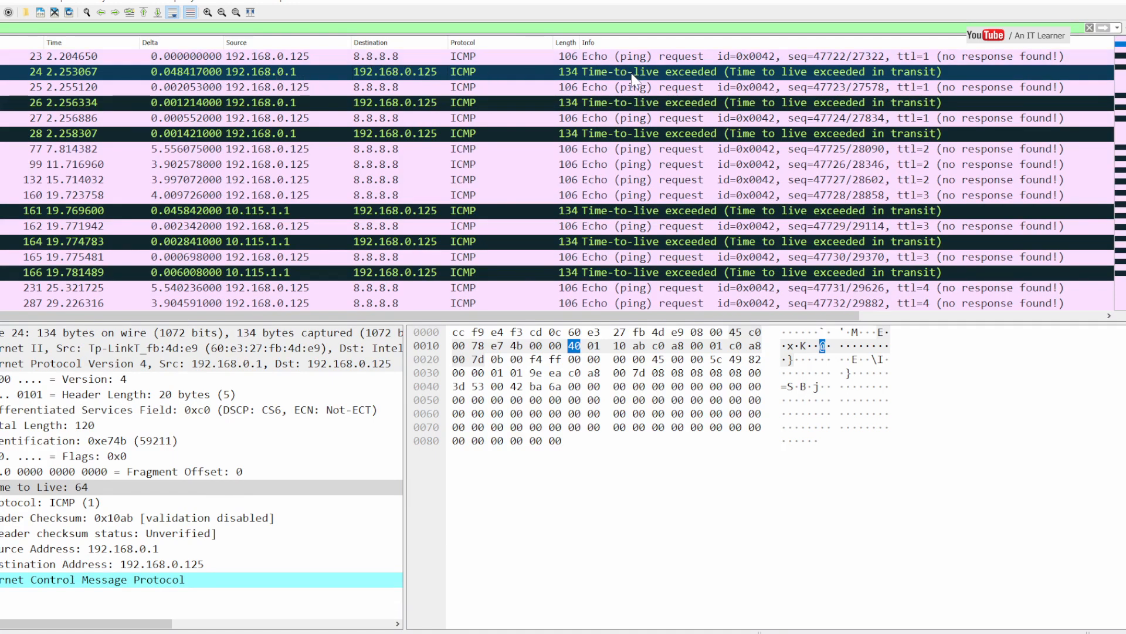
# - Select packet 23, switch to Command Prompt and highlight hop 1's three response times
pyautogui.click(502, 57)
pyautogui.click(219, 632)
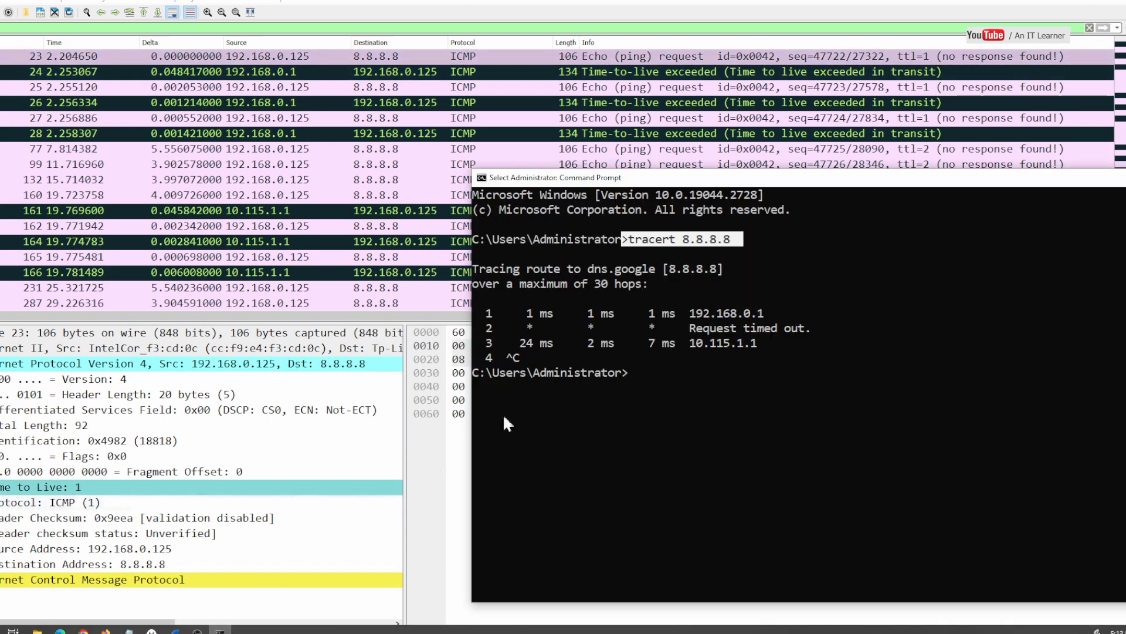
pyautogui.moveTo(516, 312); pyautogui.dragTo(674, 316)
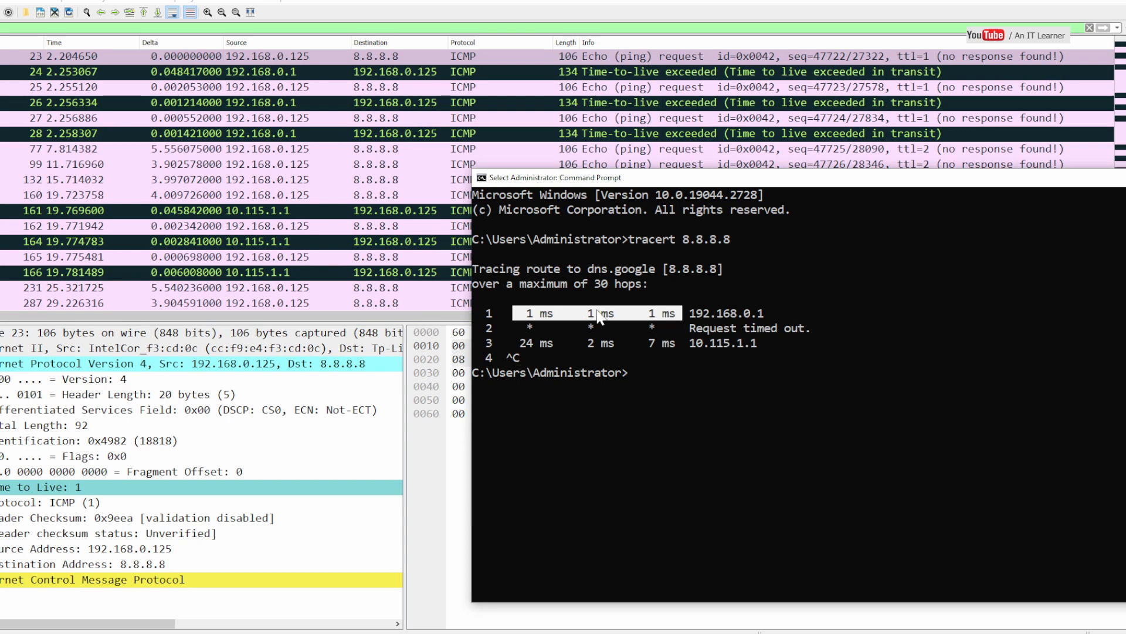
# - In Wireshark, examine the Time to Live field of the first three echo requests, packets 23, 25 and 27
pyautogui.click(399, 56)
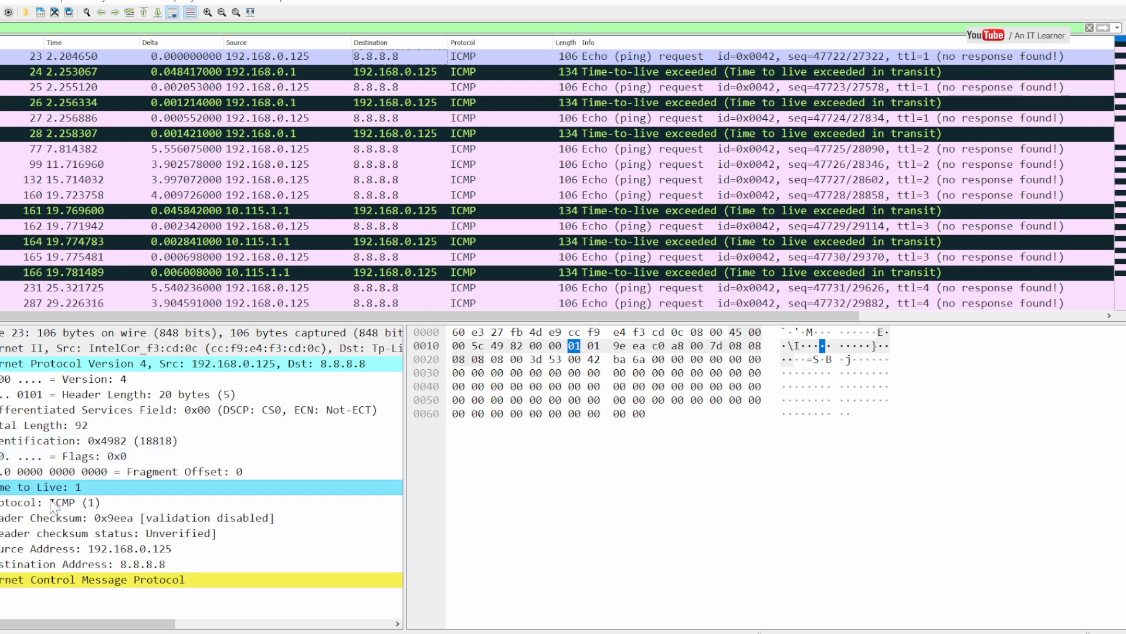
pyautogui.moveTo(89, 503); pyautogui.dragTo(94, 504)
pyautogui.click(70, 487)
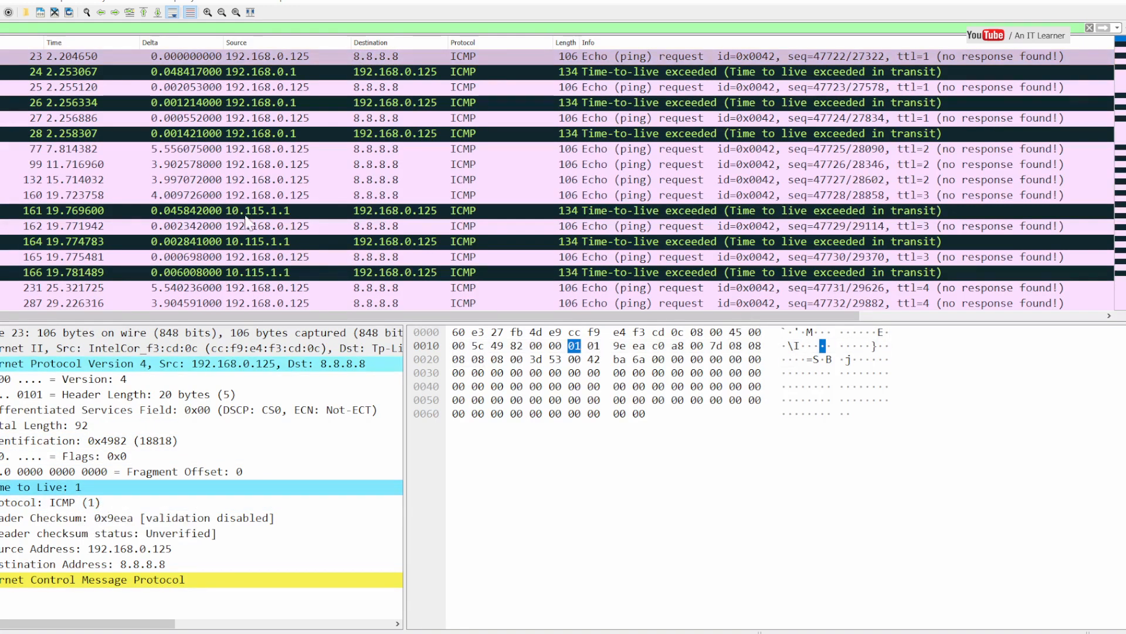
pyautogui.click(305, 94)
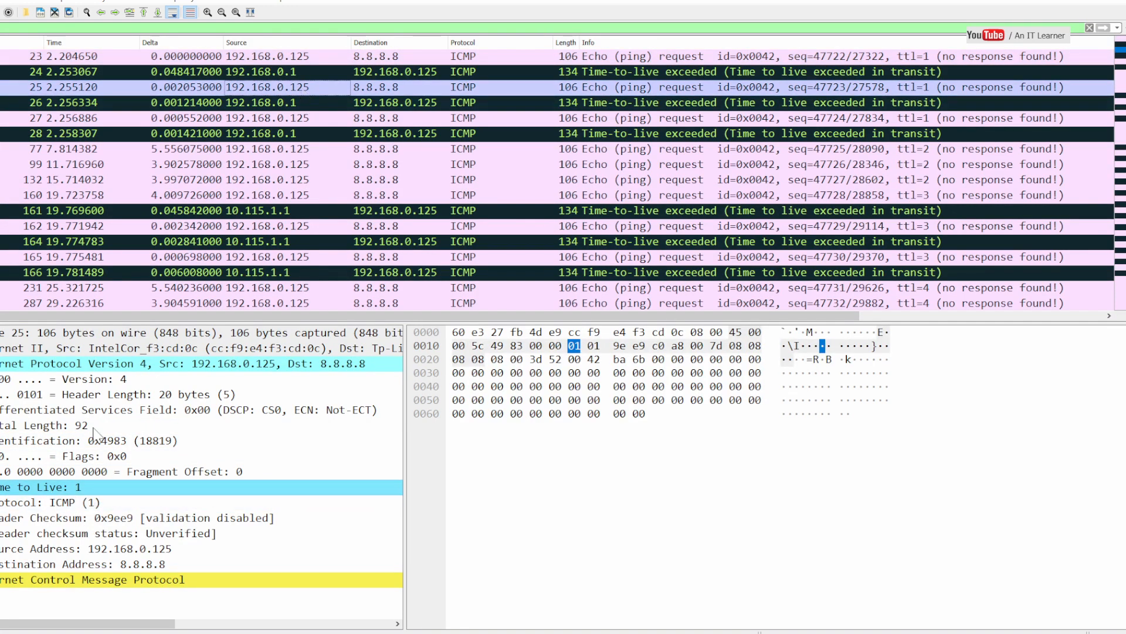
pyautogui.click(296, 118)
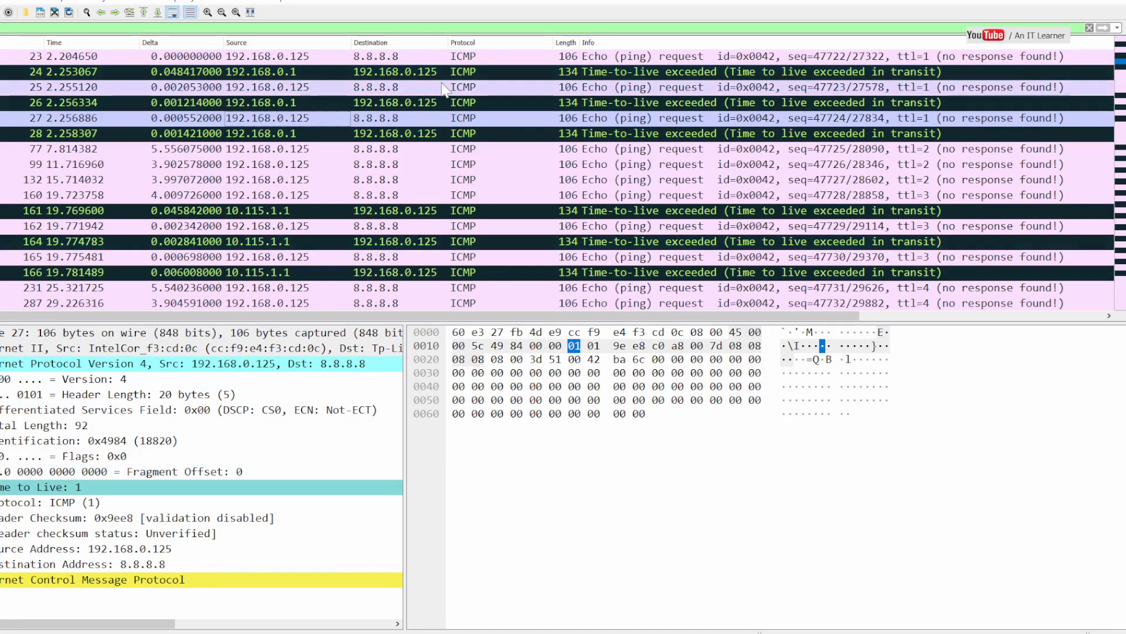
# - Go through the three Time-to-live exceeded replies from 192.168.0.1 in packets 24, 26 and 28
pyautogui.click(414, 77)
pyautogui.click(428, 105)
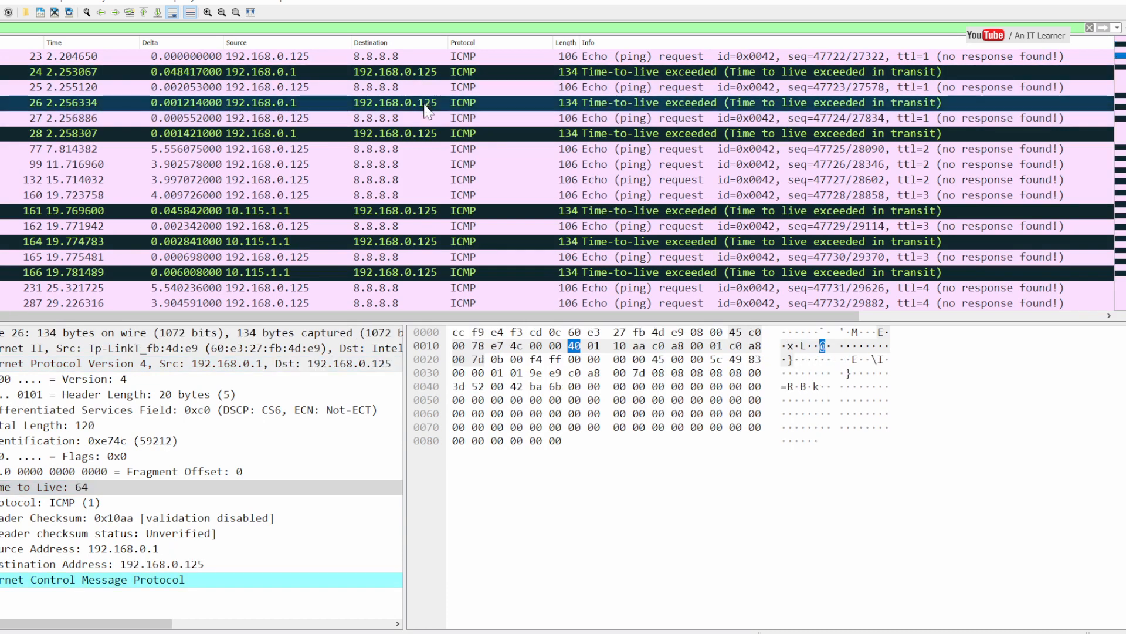
pyautogui.click(446, 134)
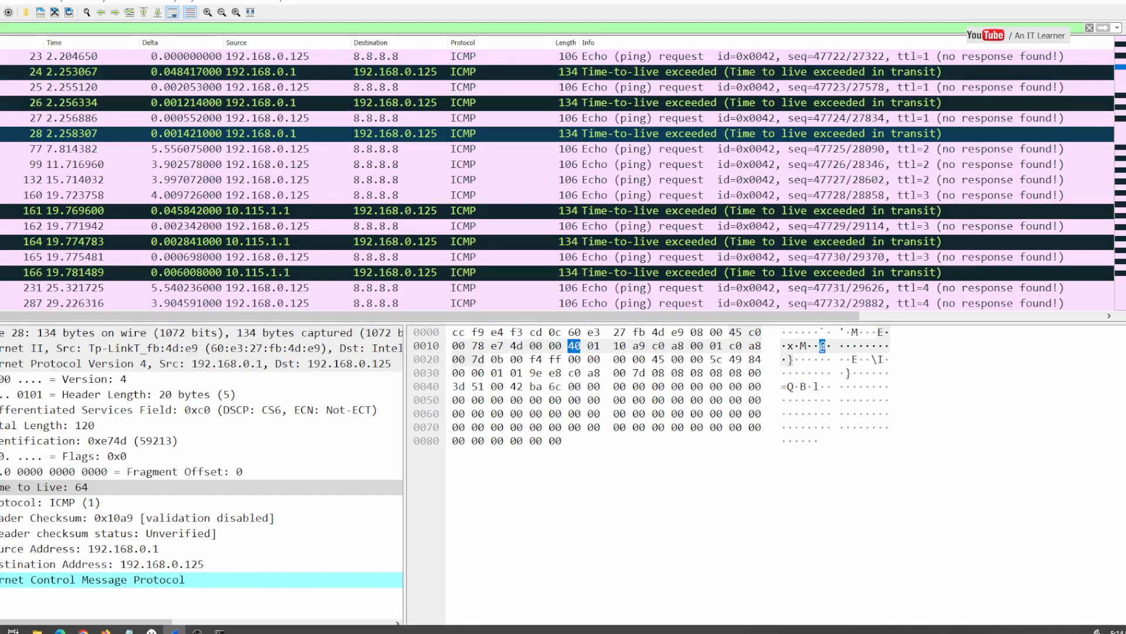
# - Switch to Command Prompt and highlight hop 1's first response time and its address 192.168.0.1
pyautogui.click(220, 631)
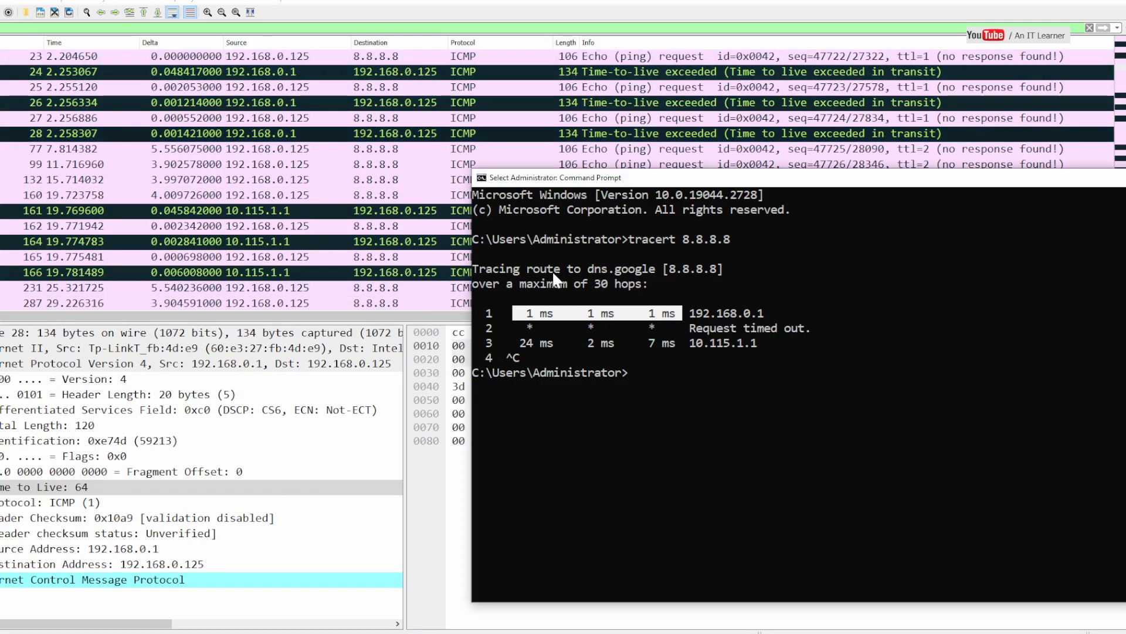
pyautogui.click(525, 317)
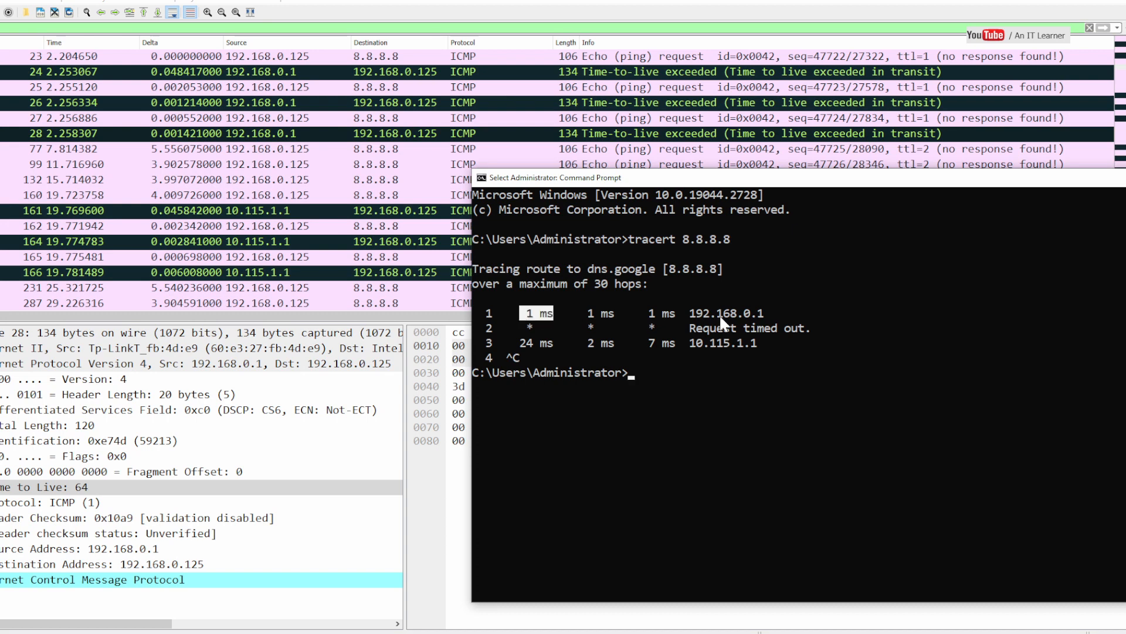
pyautogui.moveTo(686, 312); pyautogui.dragTo(771, 314)
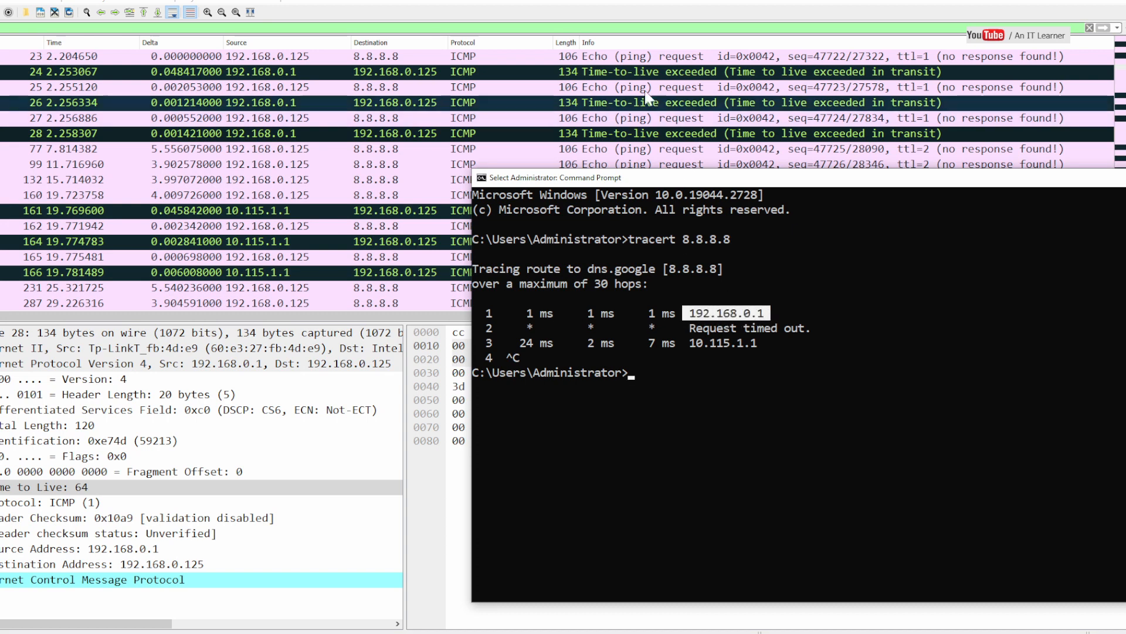
# - Select reply packet 26 in Wireshark and compare its source with hop 1's address in Command Prompt
pyautogui.click(604, 104)
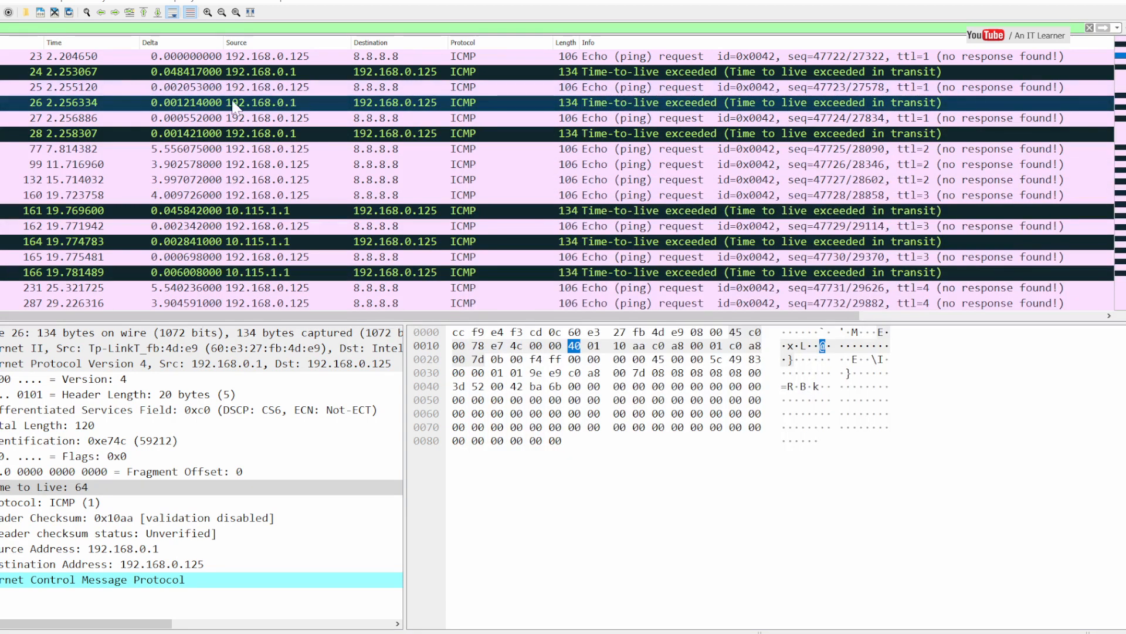
pyautogui.click(220, 629)
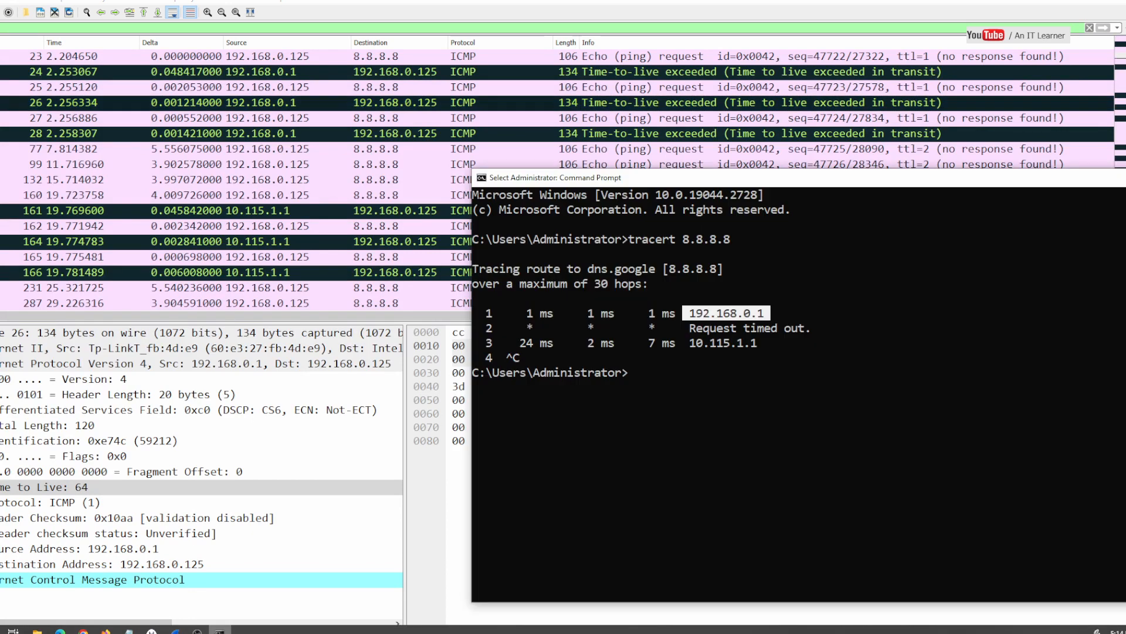
pyautogui.click(709, 316)
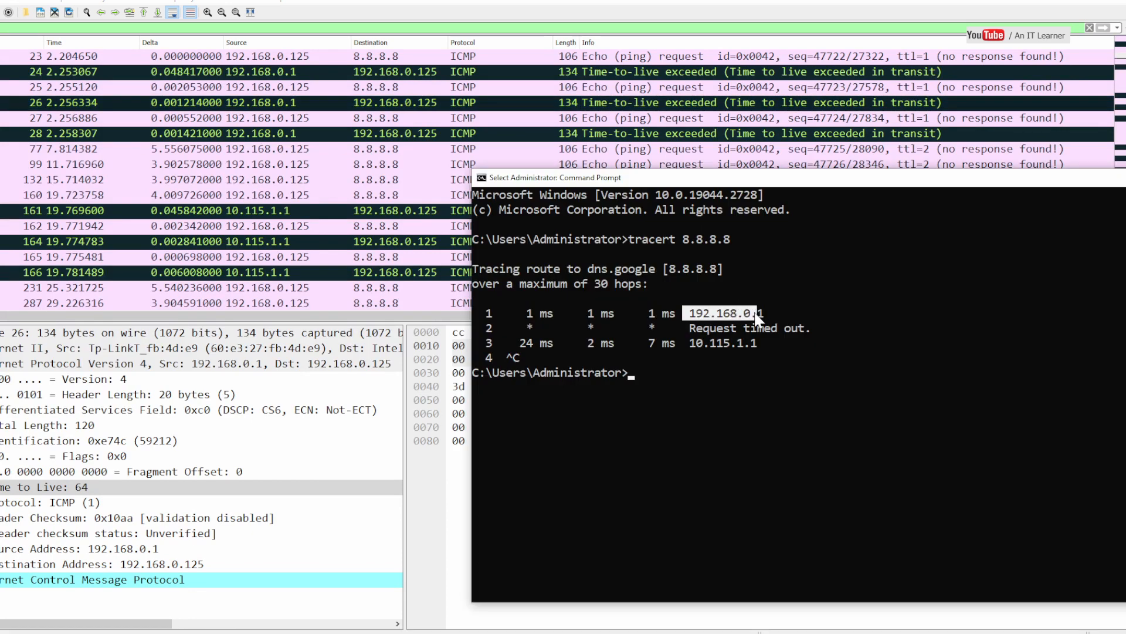
pyautogui.moveTo(751, 313); pyautogui.dragTo(765, 320)
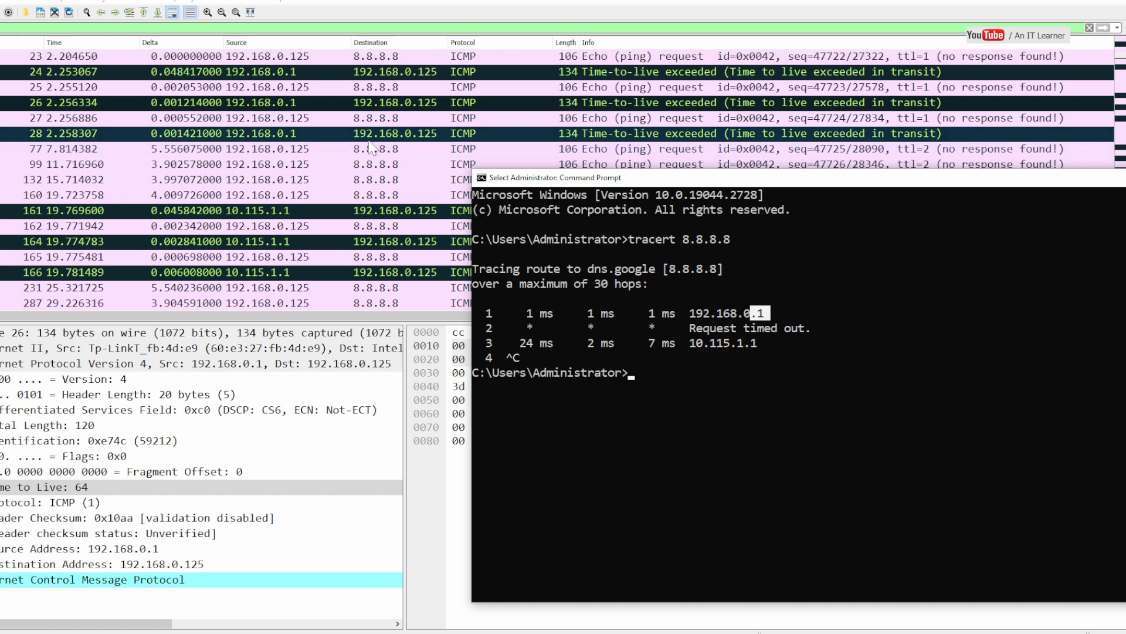
# - Return to Wireshark and examine the Time to Live of the second-hop echo requests in packets 77 and 132
pyautogui.hotkey('alt', 'Tab')
pyautogui.click(315, 152)
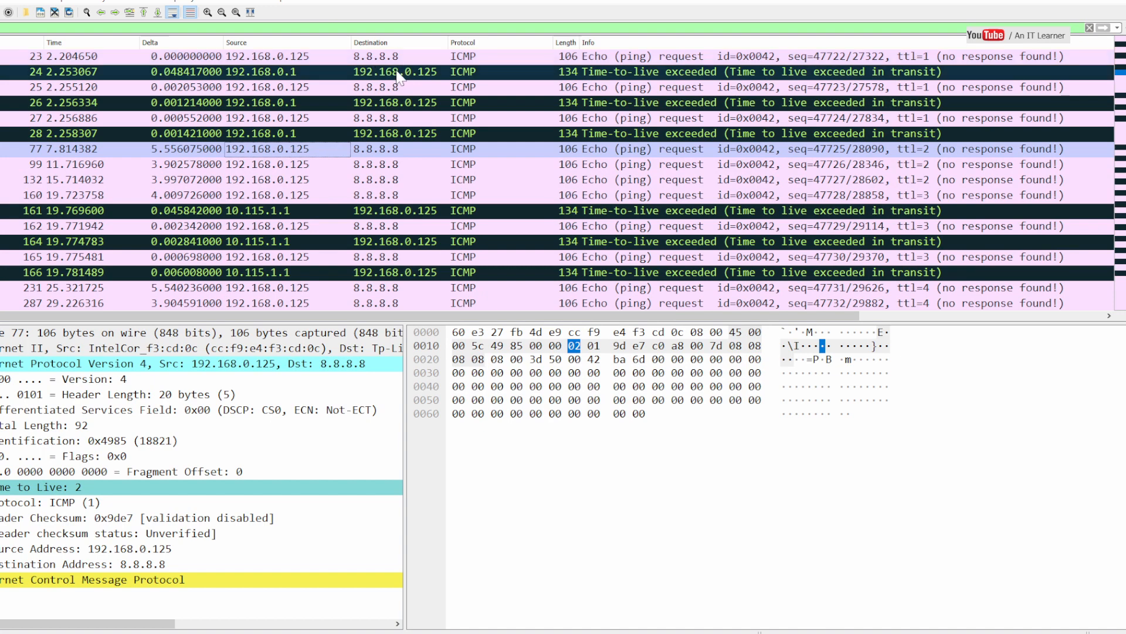
pyautogui.click(361, 149)
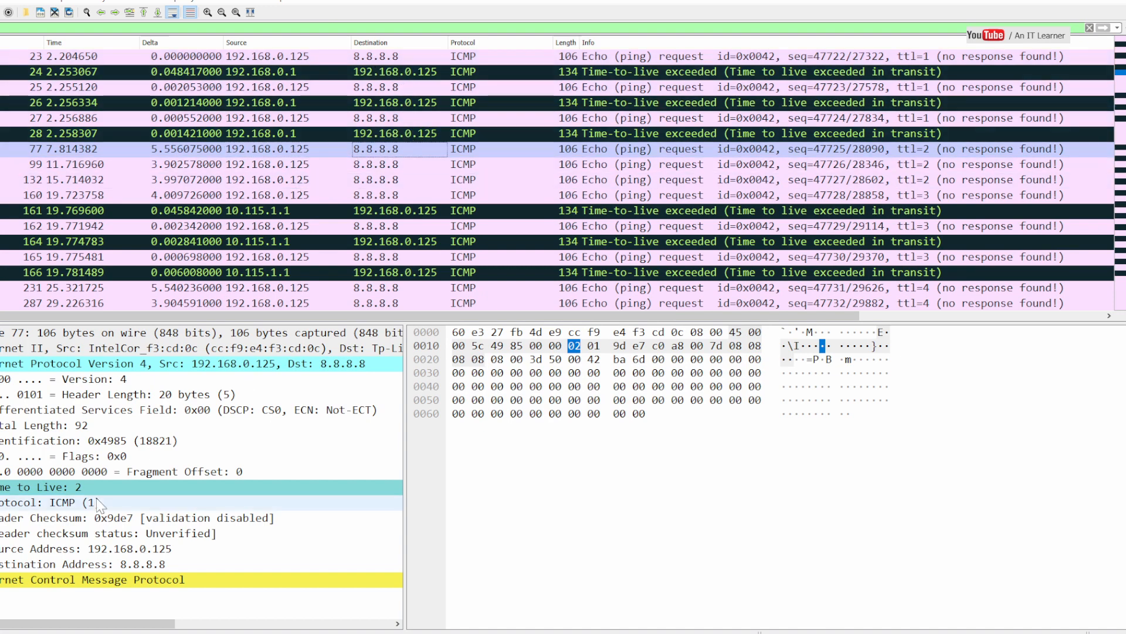
pyautogui.click(306, 179)
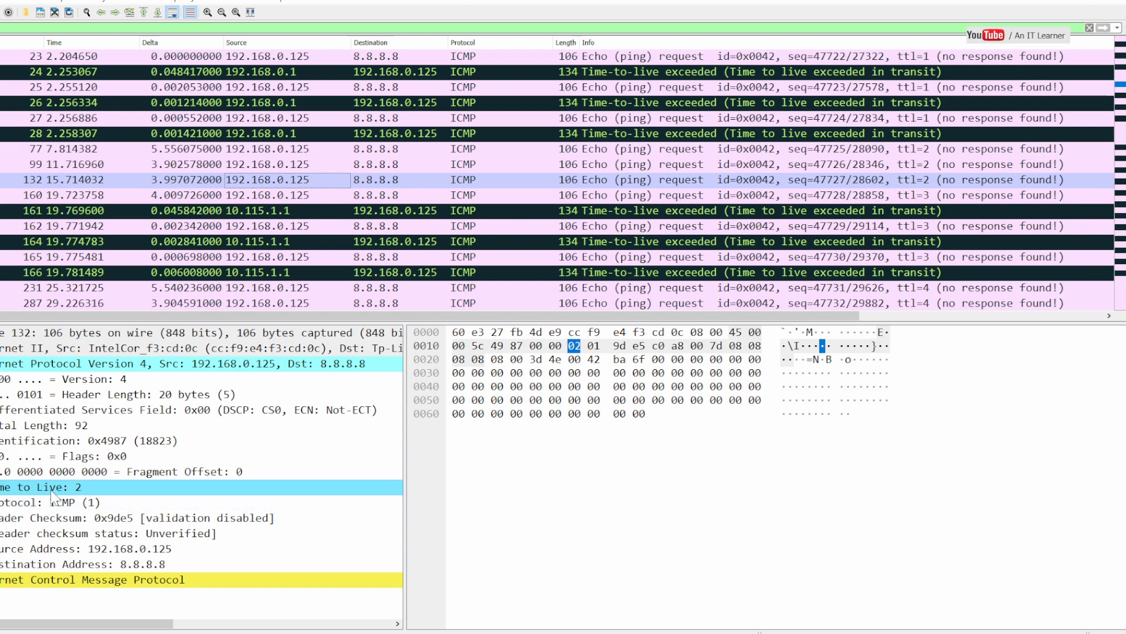
# - Switch to Command Prompt and highlight hop 2's asterisks and "Request timed out." text, plus part of the hop 3 row
pyautogui.click(220, 631)
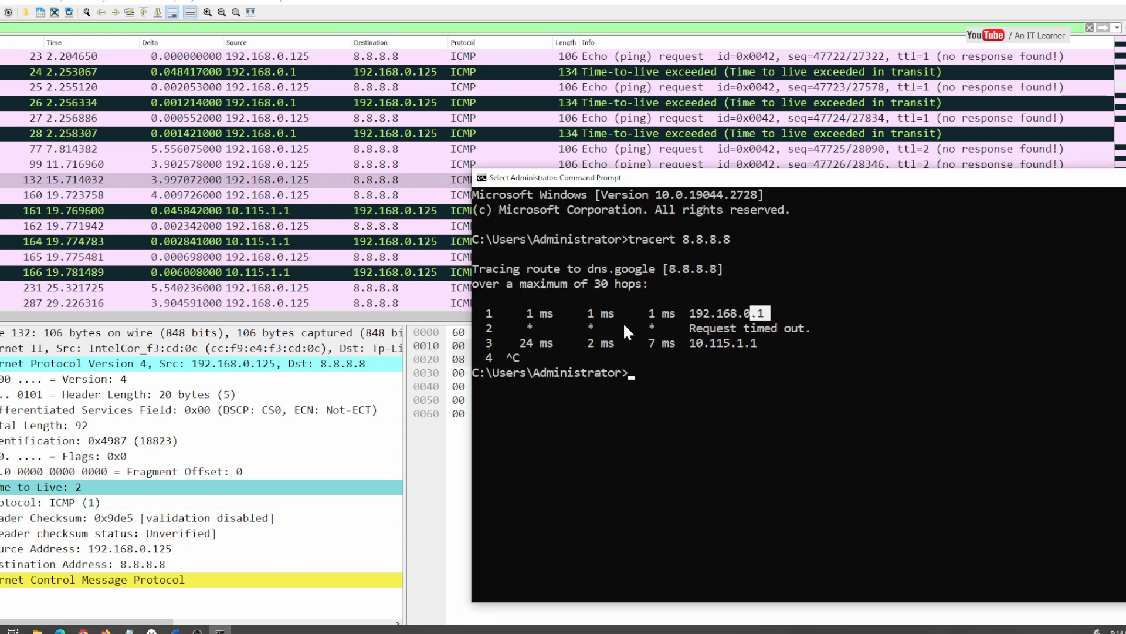
pyautogui.moveTo(522, 326); pyautogui.dragTo(716, 329)
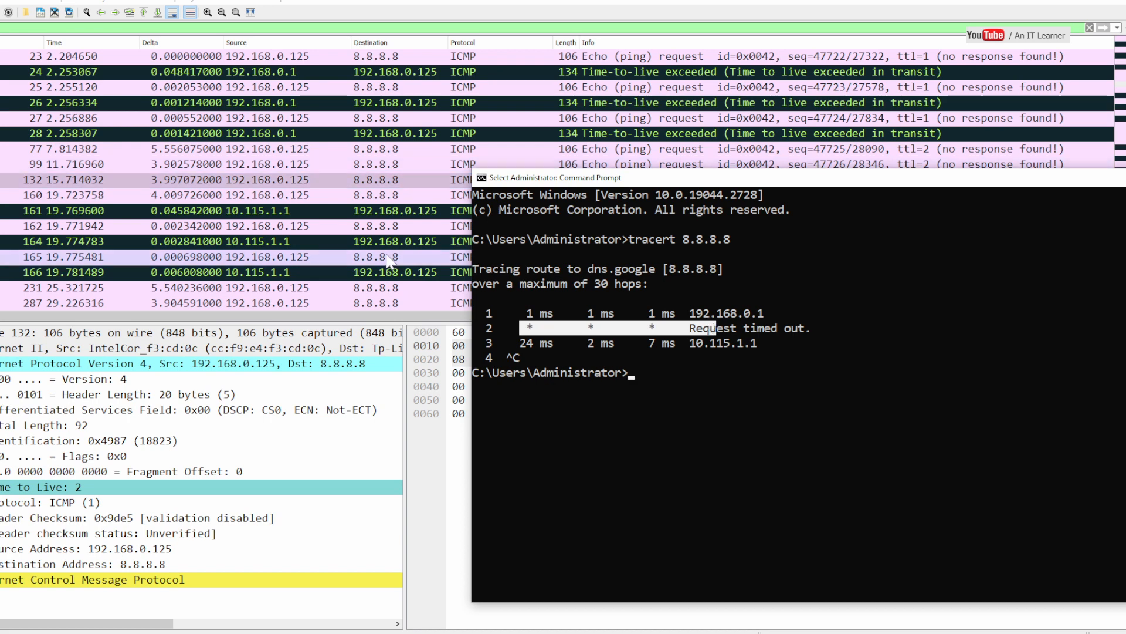
pyautogui.moveTo(690, 328); pyautogui.dragTo(810, 335)
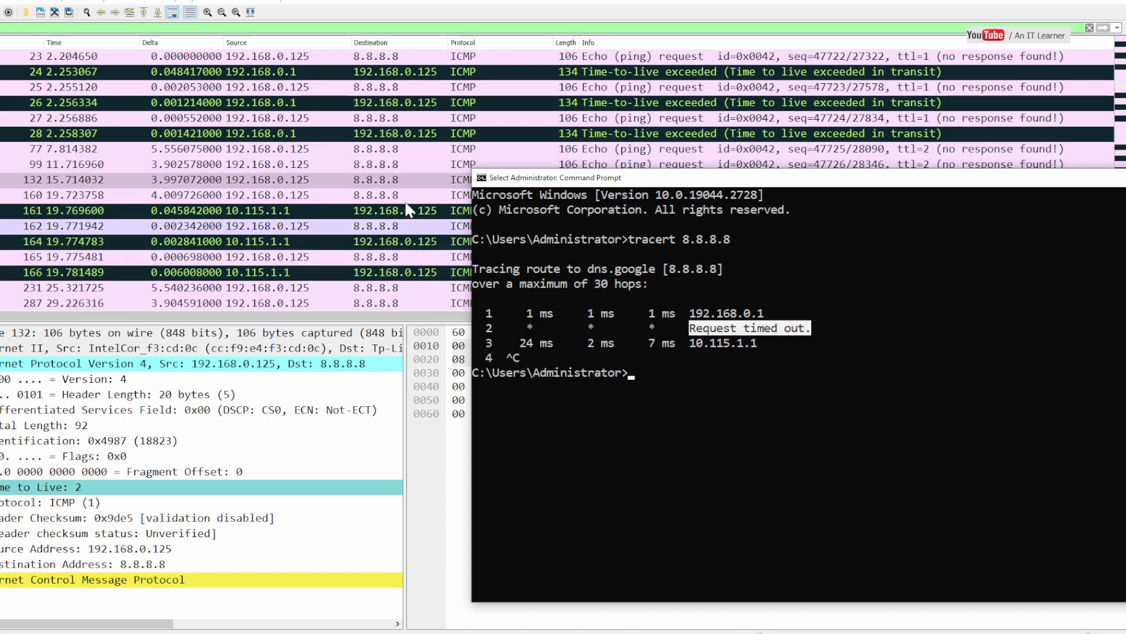
pyautogui.moveTo(516, 310)
pyautogui.mouseDown()
pyautogui.moveTo(582, 325)
pyautogui.moveTo(815, 326)
pyautogui.moveTo(522, 327)
pyautogui.mouseUp()
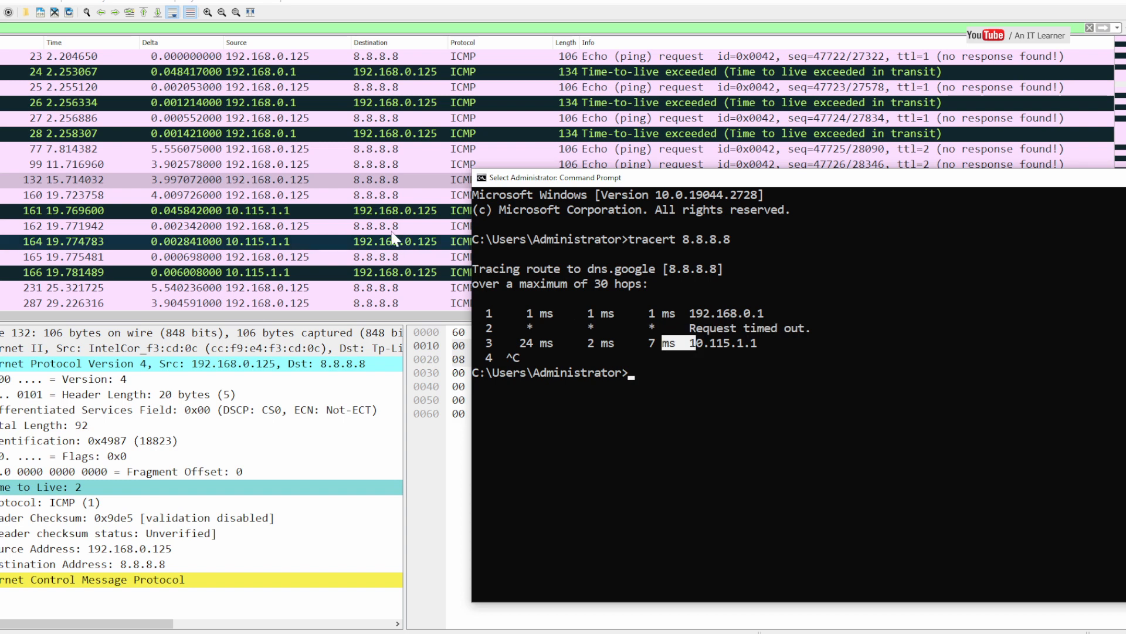
# - Return to Wireshark, examine the Time to Live of echo request packet 160, and select the time-to-live exceeded reply in packet 161
pyautogui.click(373, 200)
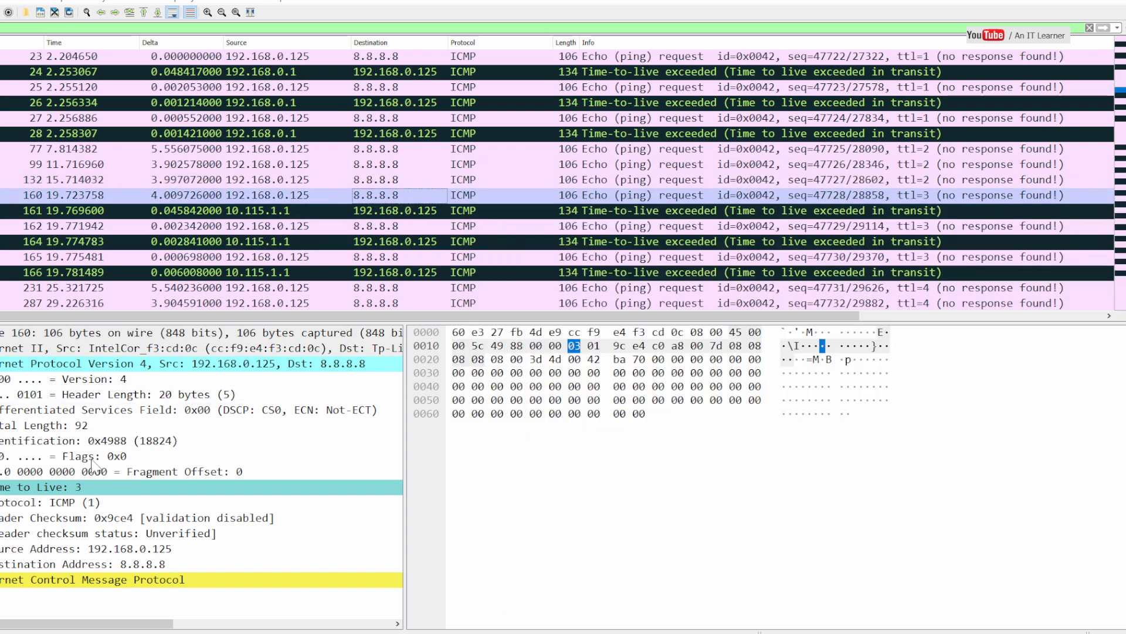
pyautogui.click(73, 491)
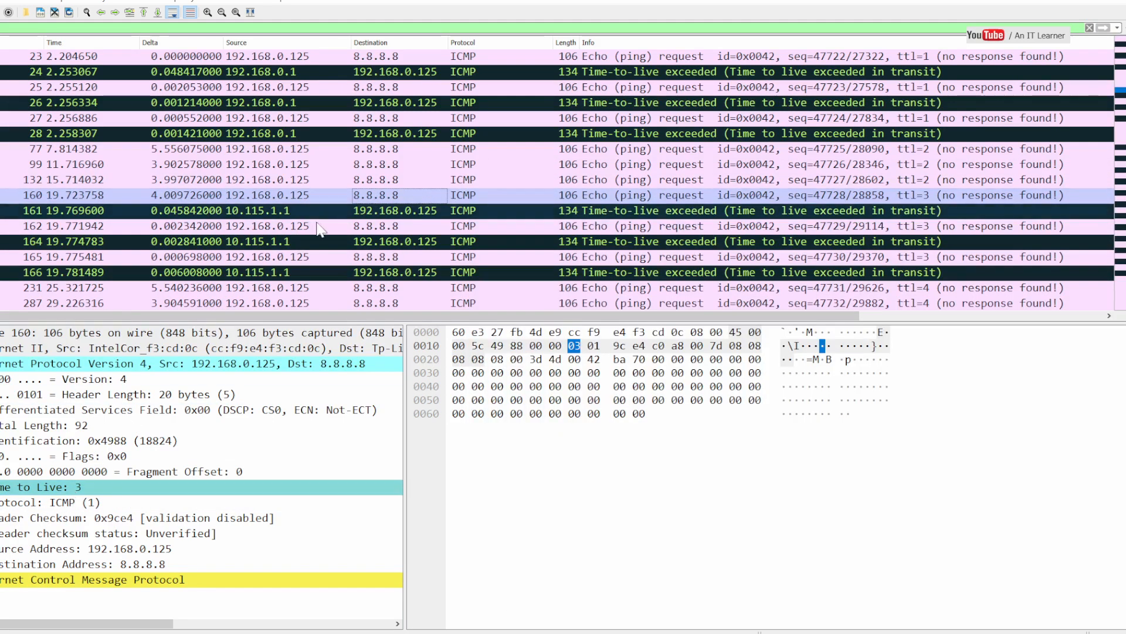
pyautogui.click(362, 214)
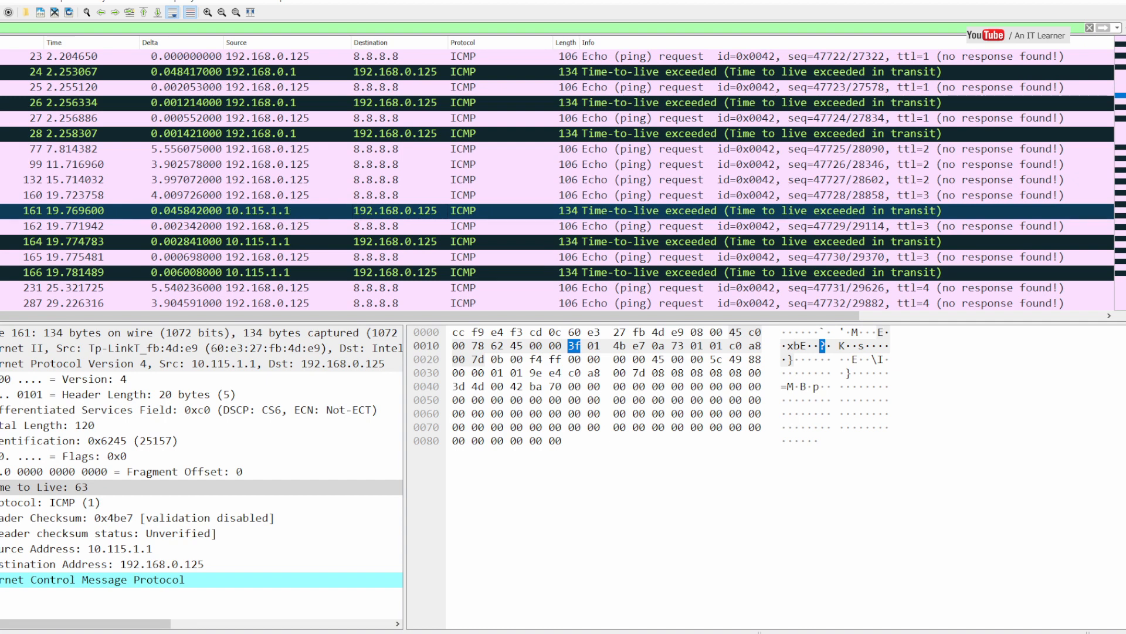
# - Switch to Command Prompt and highlight hop 3's address 10.115.1.1 and its three response times
pyautogui.click(220, 630)
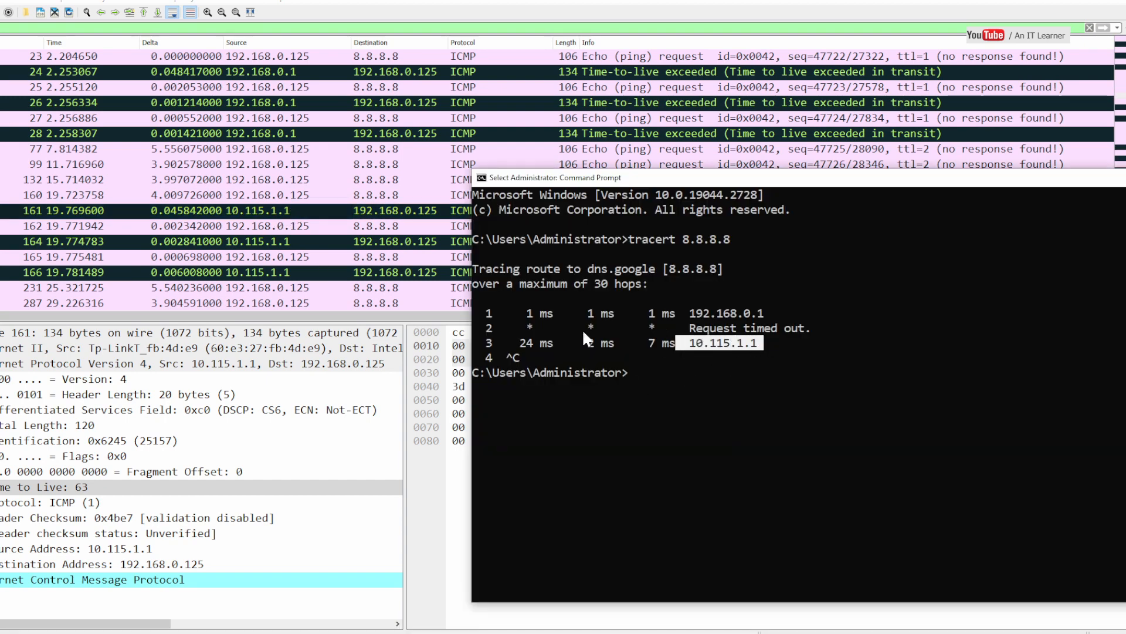
pyautogui.moveTo(515, 343); pyautogui.dragTo(691, 348)
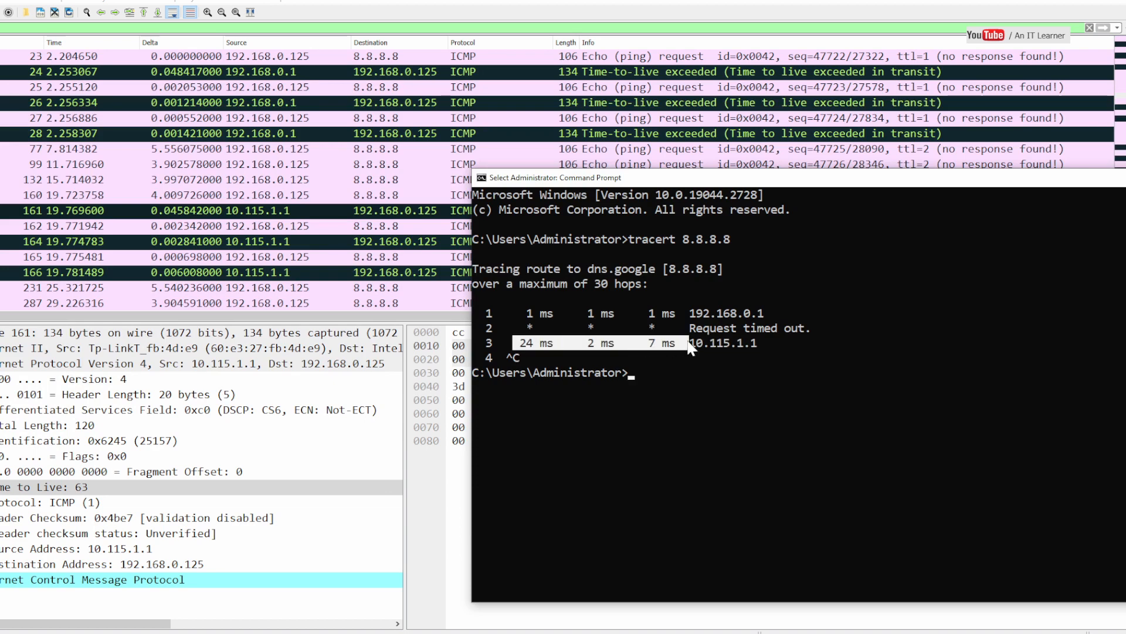
pyautogui.click(760, 344)
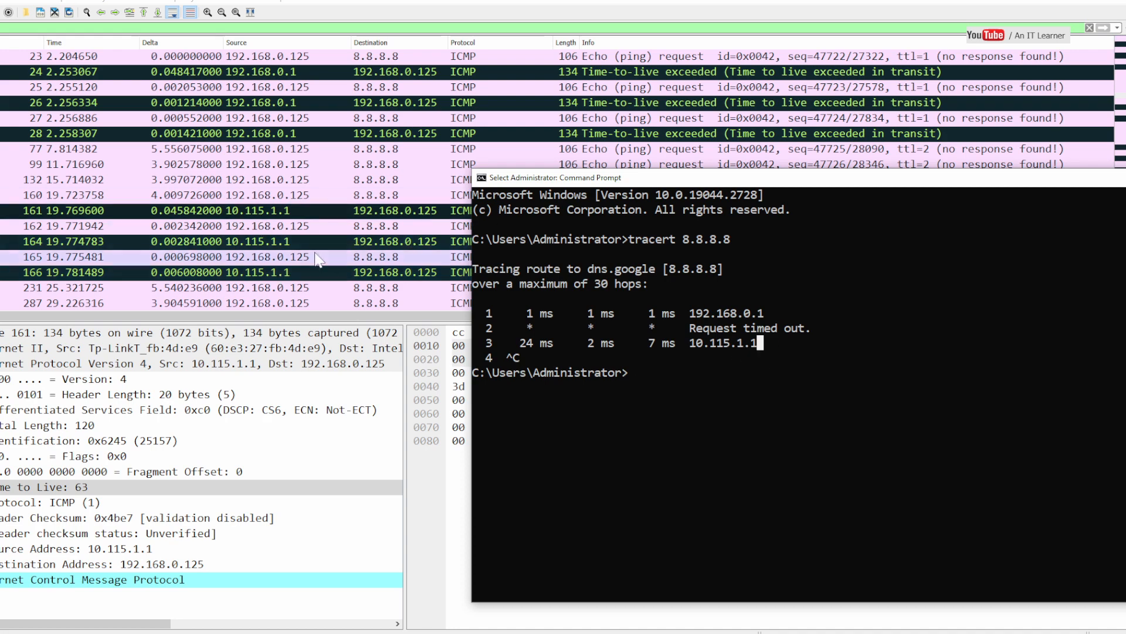
# - Return to Wireshark, select hop 3's last reply in packet 166, and examine the first ninth-hop echo request in packet 598
pyautogui.click(292, 272)
pyautogui.scroll(-1, 288, 281)
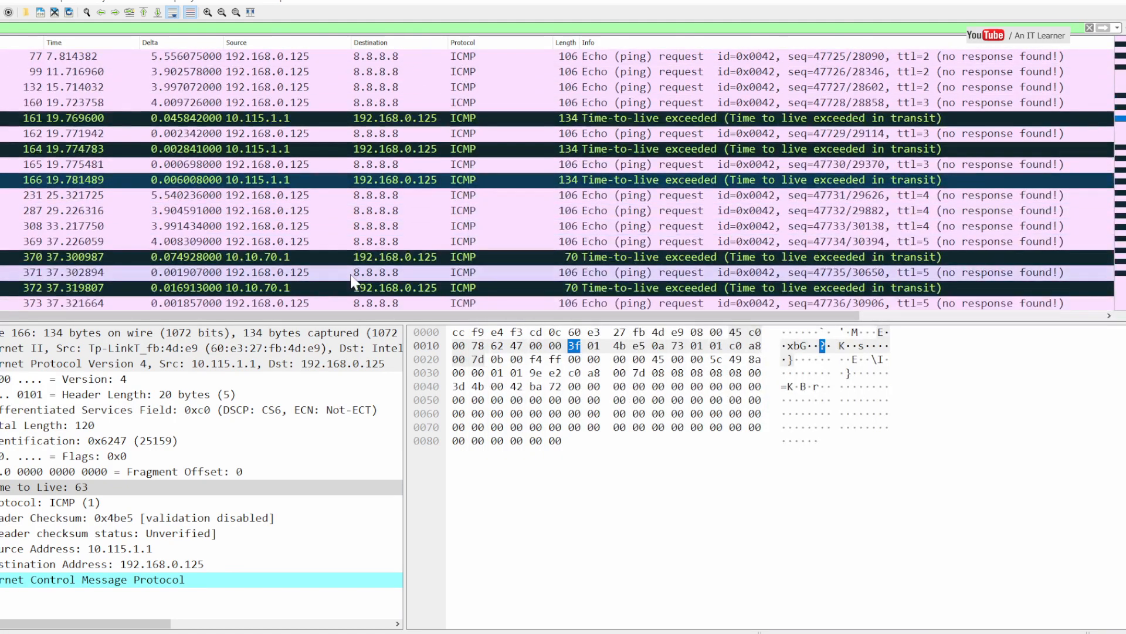
pyautogui.scroll(-8, 359, 221)
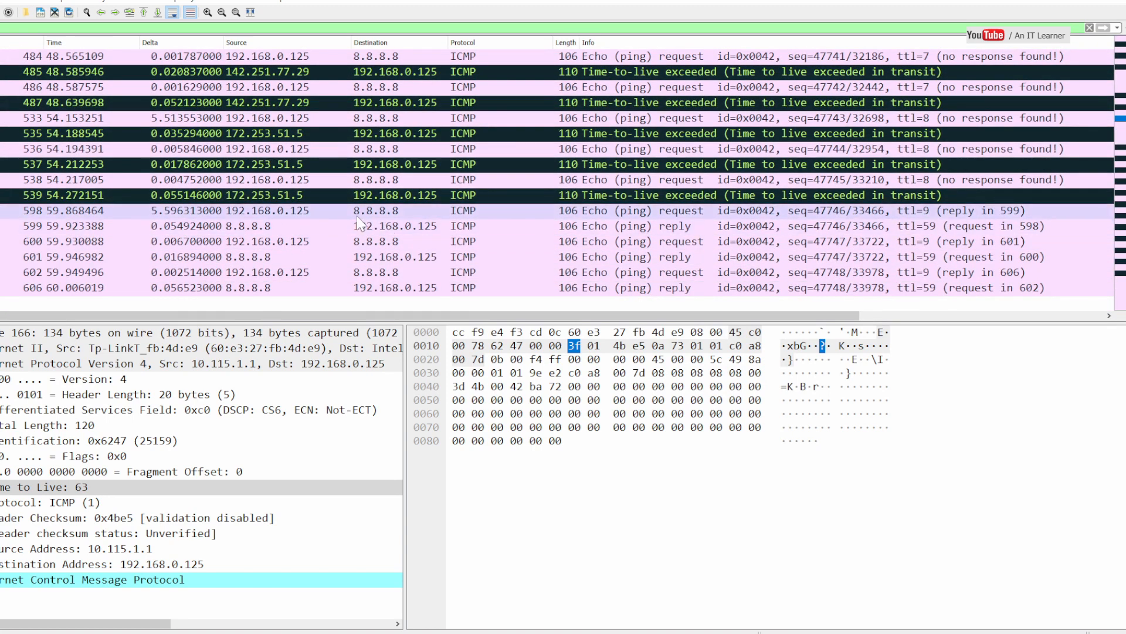
pyautogui.click(357, 216)
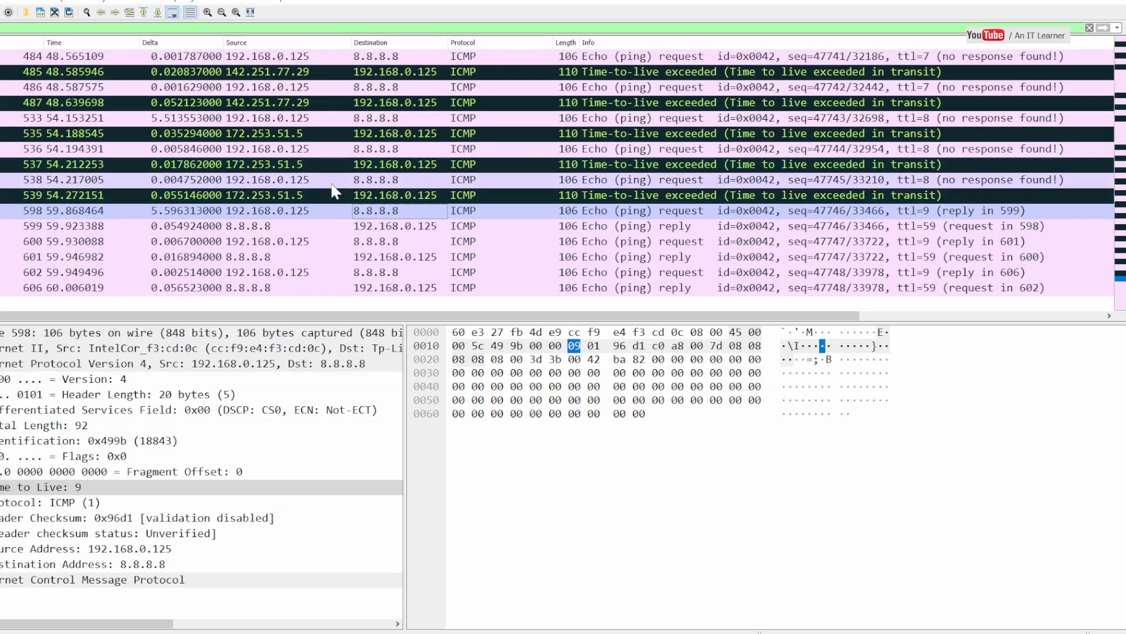
pyautogui.click(331, 213)
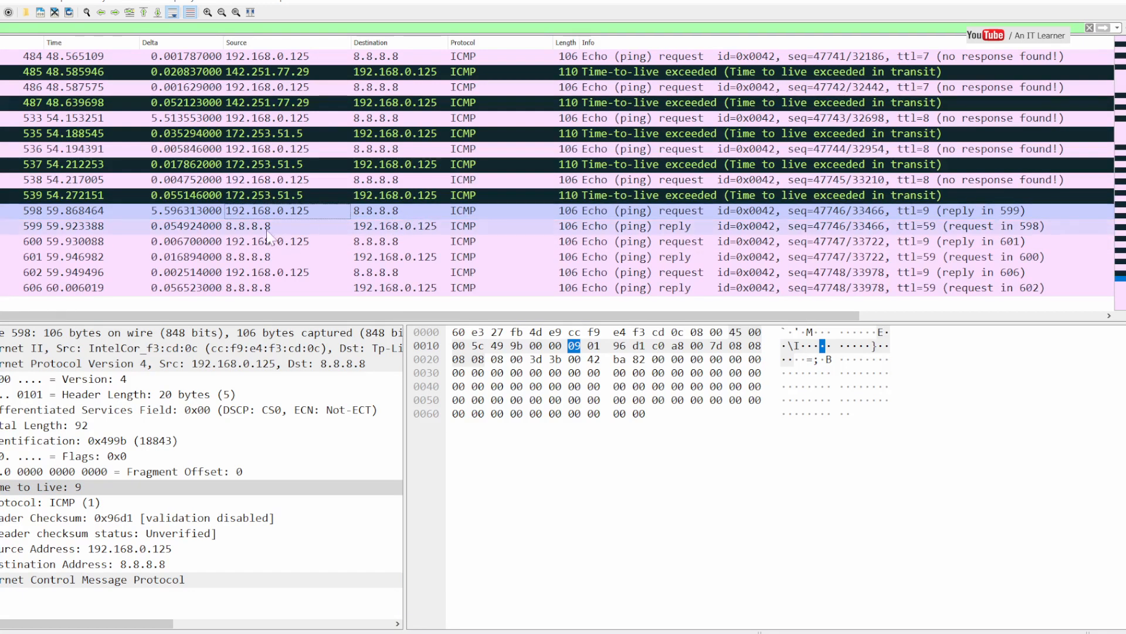
# - Go through the remaining echo requests and the replies from 8.8.8.8 one by one, from packet 599 to packet 606
pyautogui.click(234, 229)
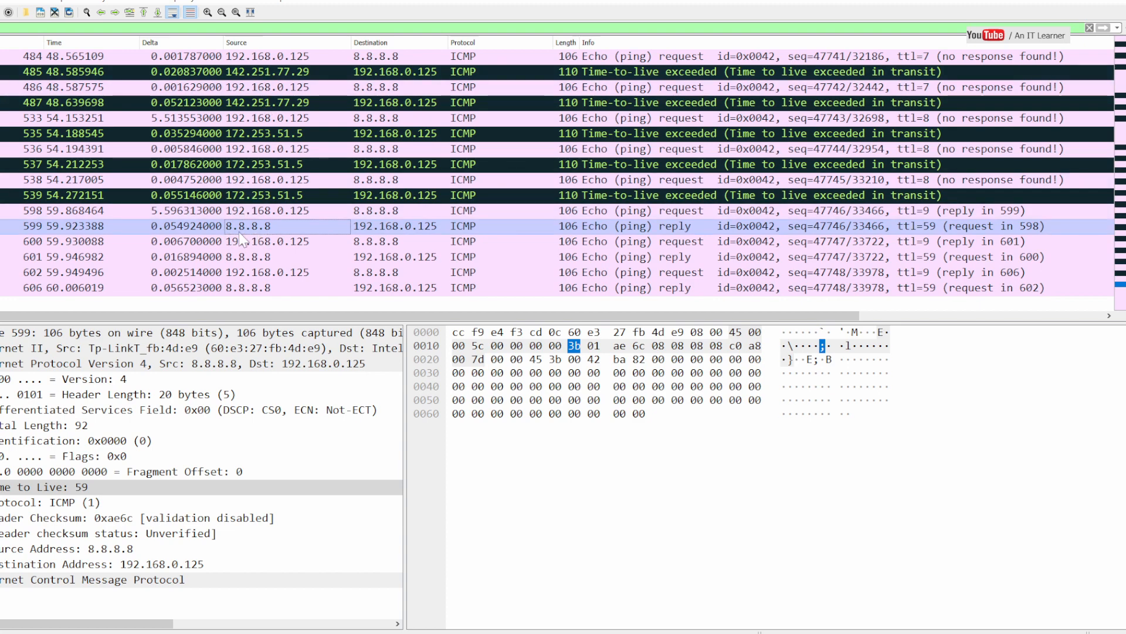
pyautogui.click(312, 241)
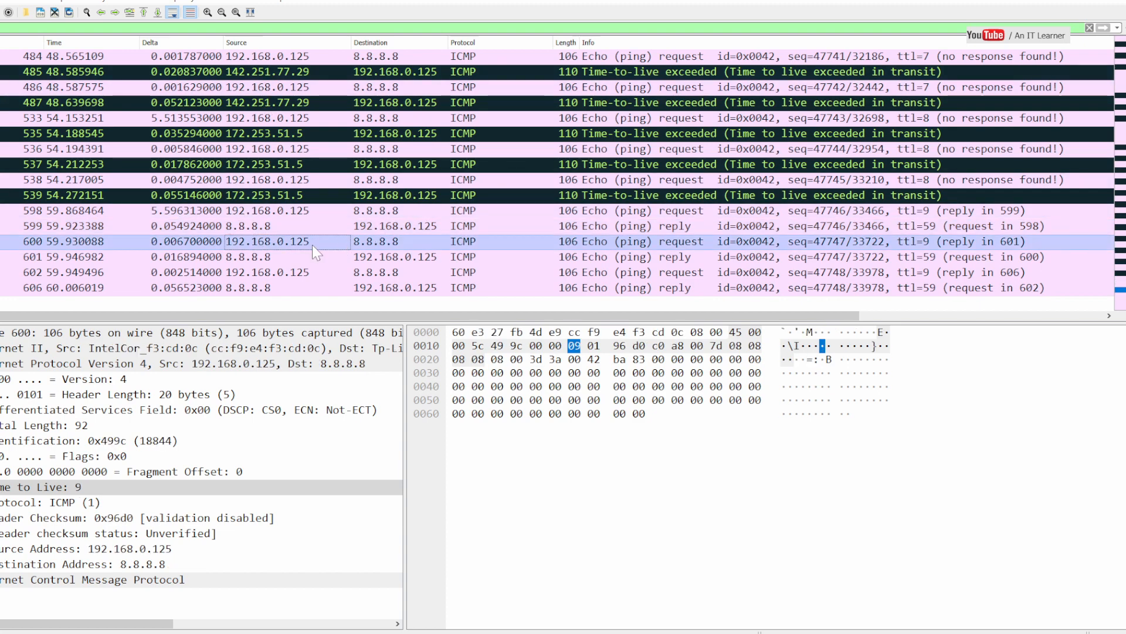
pyautogui.click(290, 258)
pyautogui.click(279, 273)
pyautogui.click(265, 287)
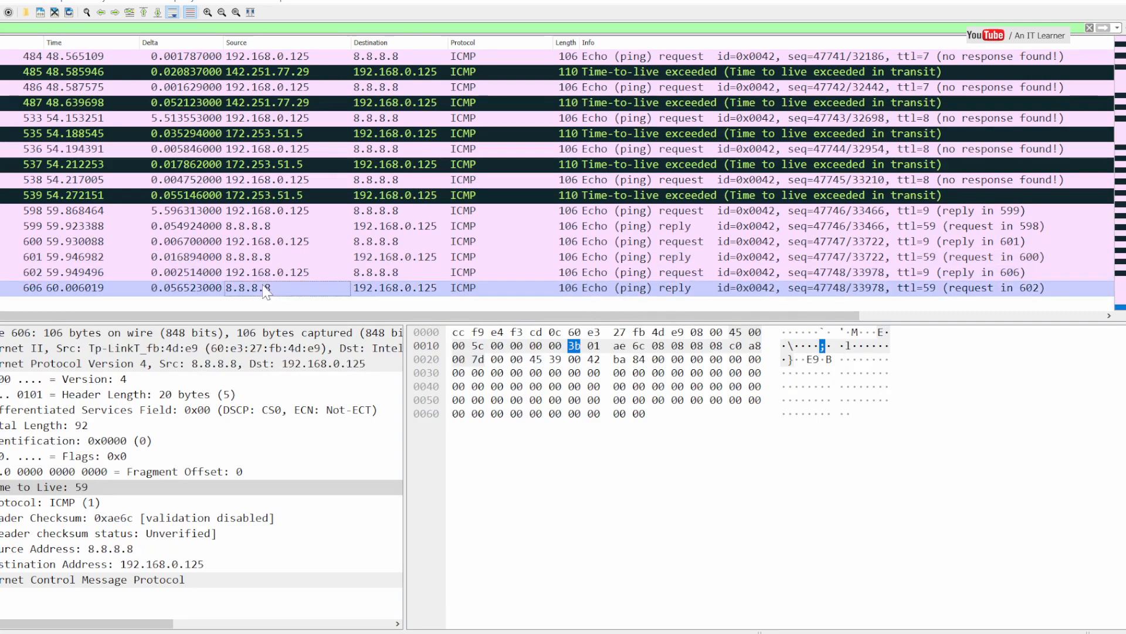